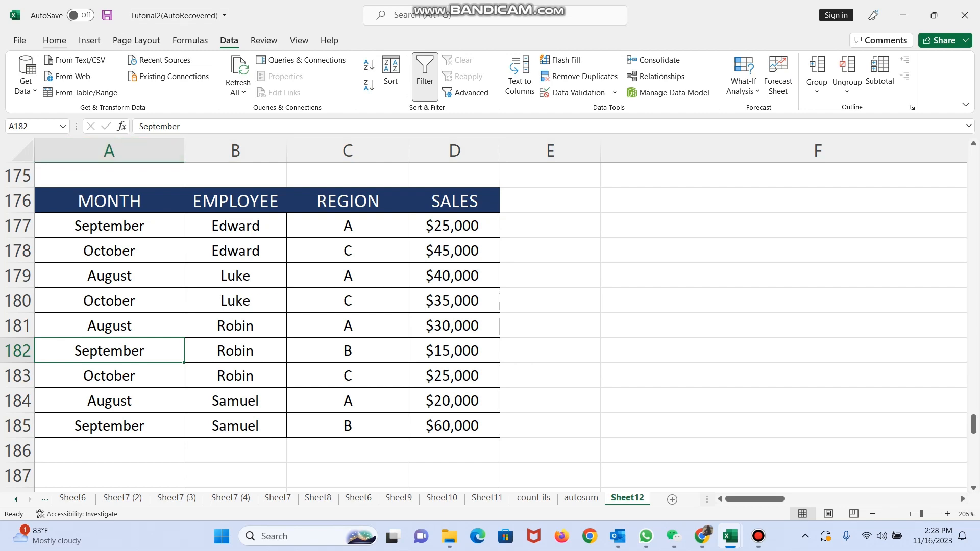
click(54, 41)
click(229, 41)
click(879, 88)
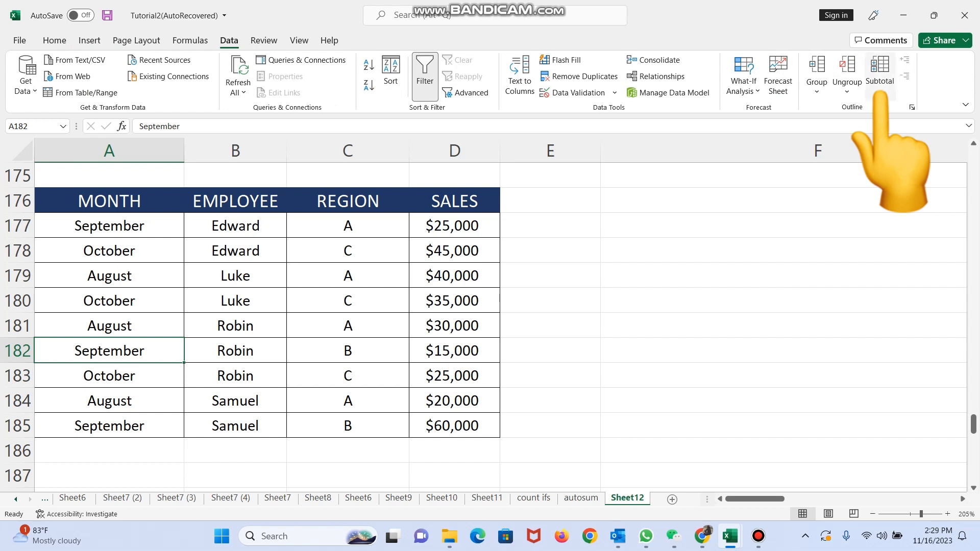
click(879, 88)
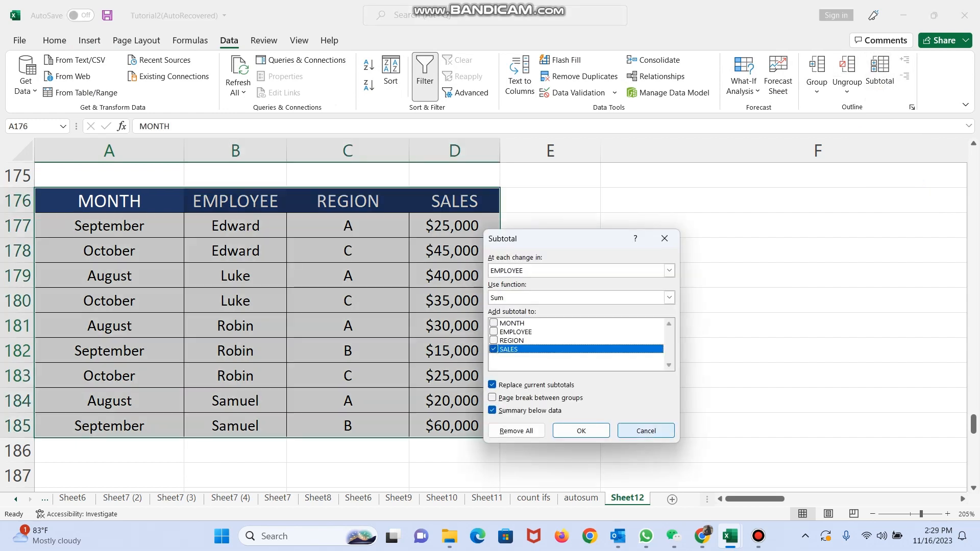
click(647, 431)
click(879, 77)
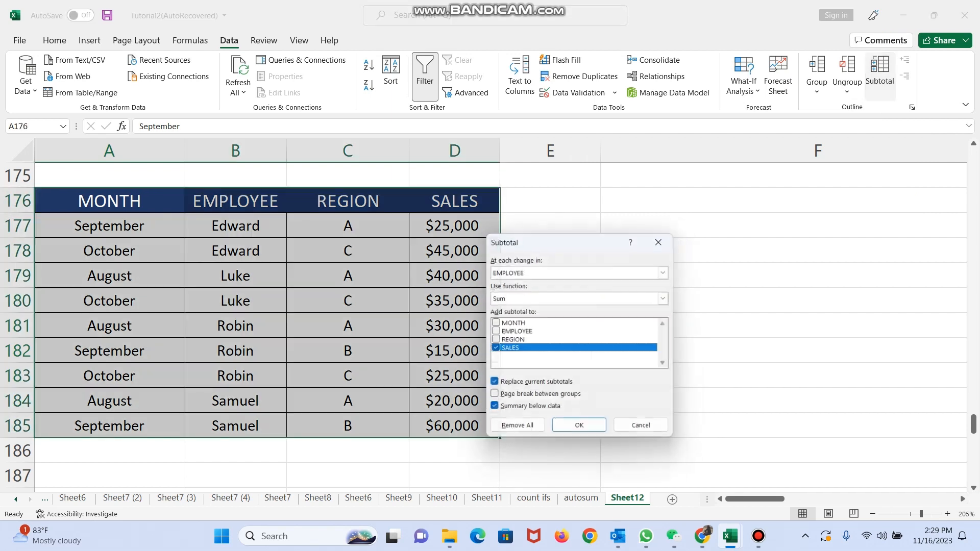
click(640, 425)
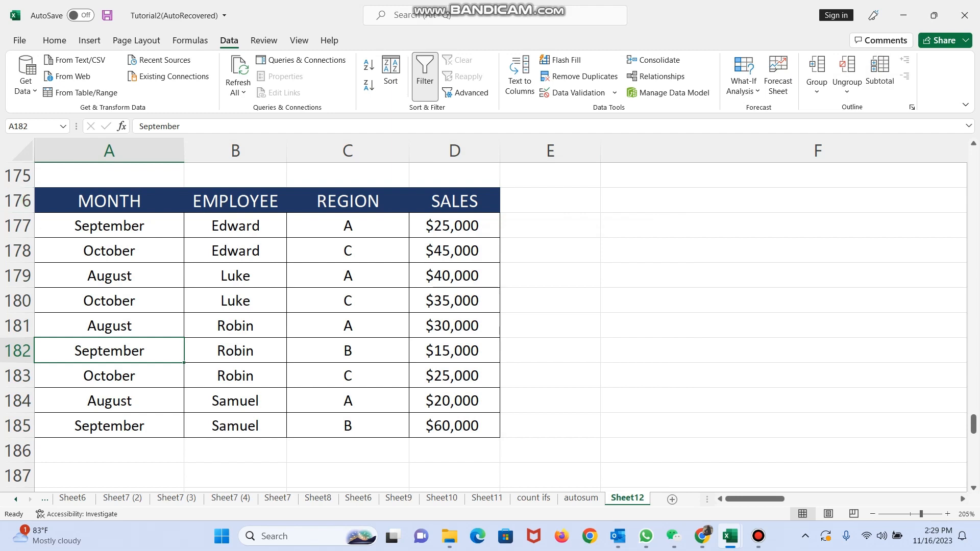
- Examine the table's MONTH, EMPLOYEE, REGION and SALES headers together with the entries directly beneath them
click(109, 202)
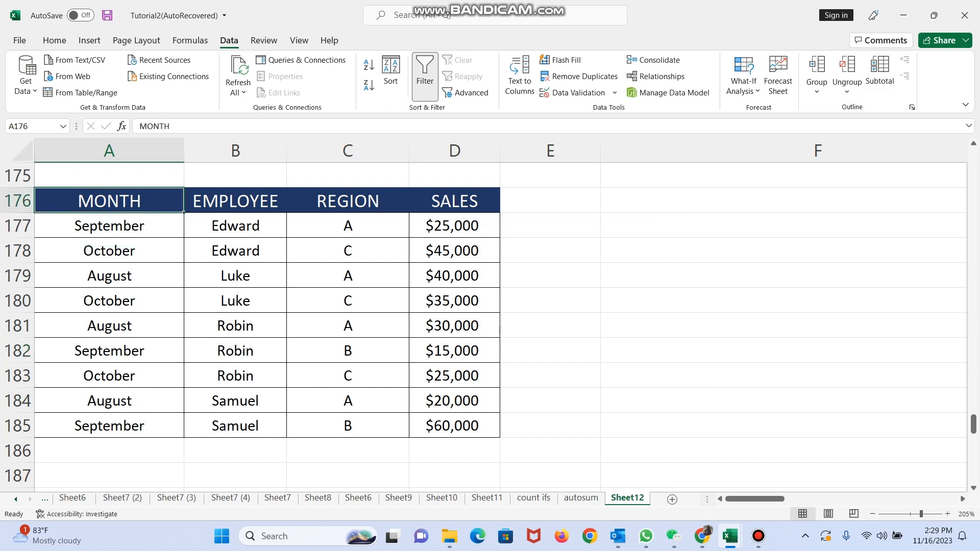
key(Down)
key(Up)
key(Down)
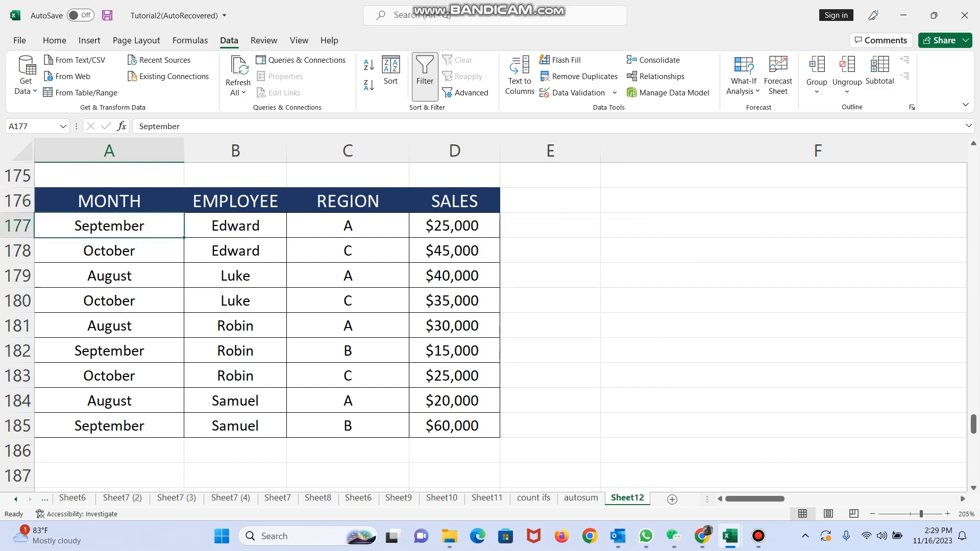
key(Down)
key(Up)
key(Up)
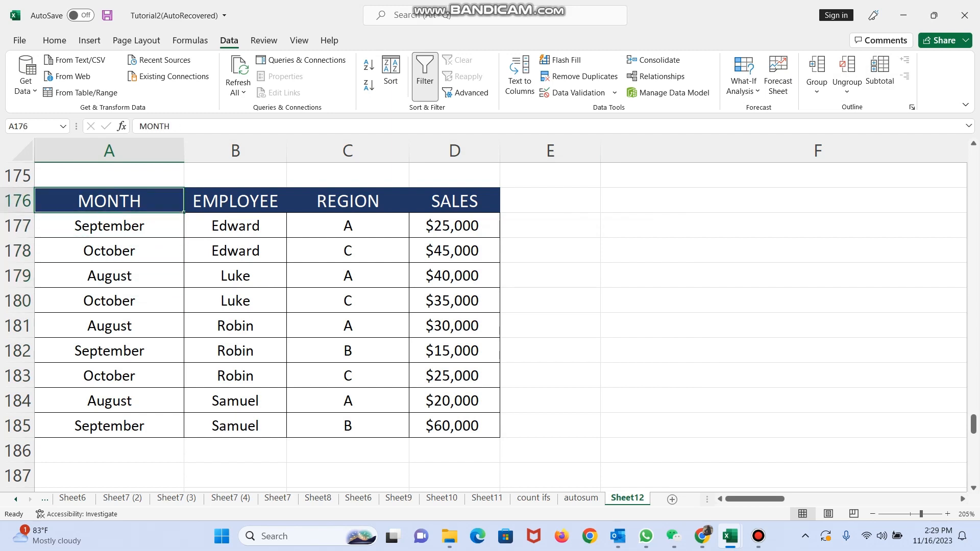
key(Down)
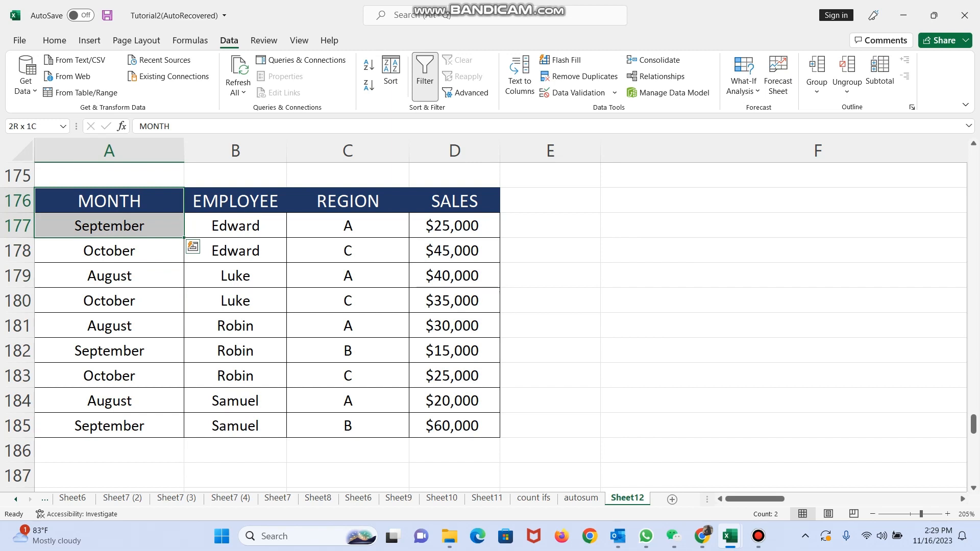
key(Up)
key(Right)
key(shift+Down)
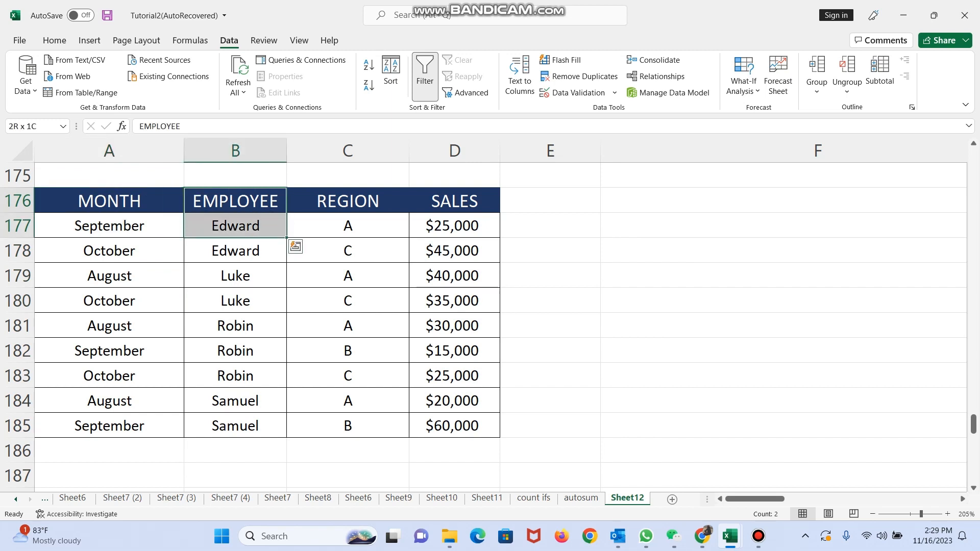
key(Right)
key(shift+Down)
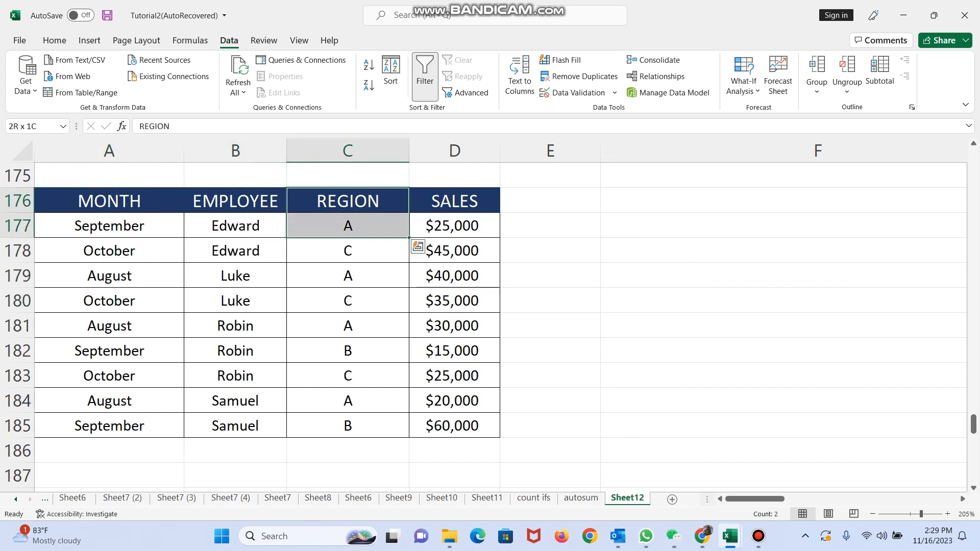
key(Right)
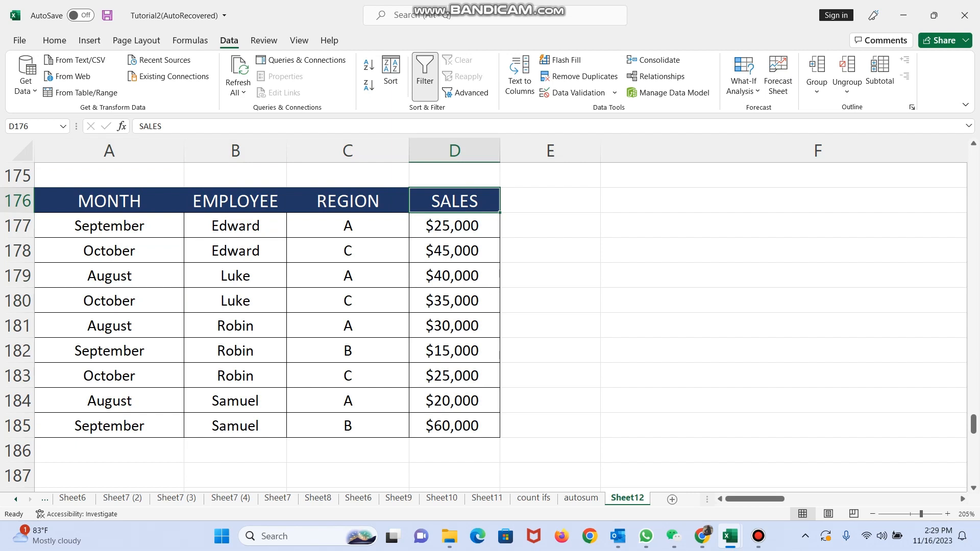
key(shift+Down)
key(Left)
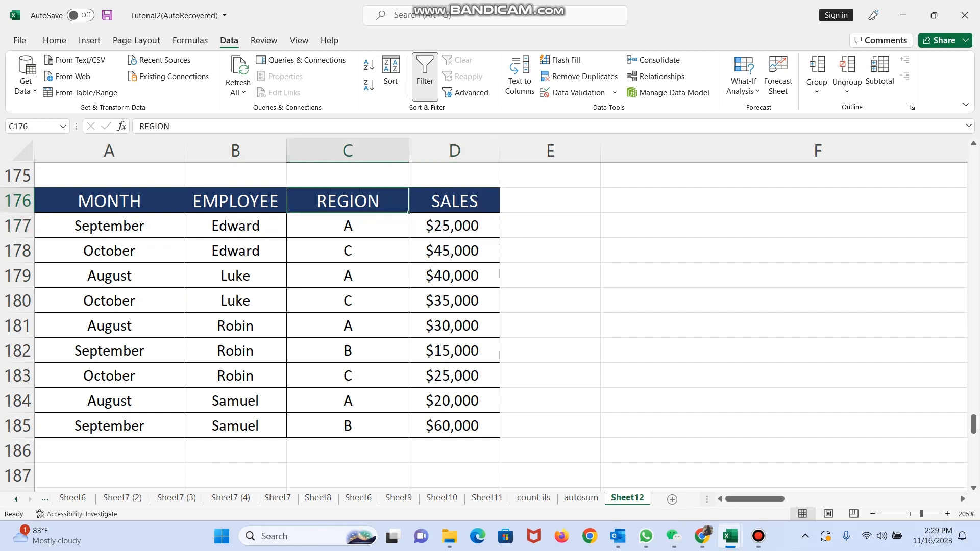
key(Left)
key(Left)
- Examine the order of the entries in the MONTH column, from the first data row to the last
key(Down)
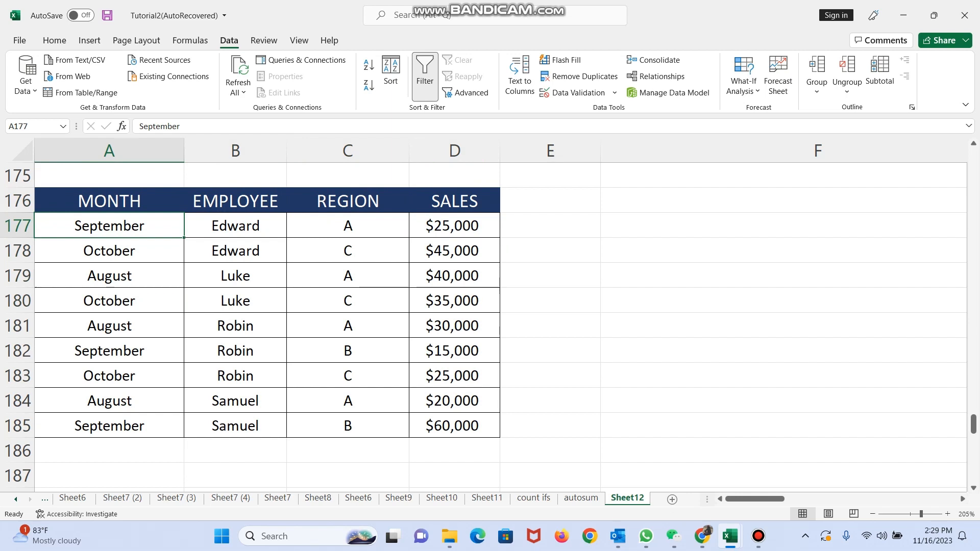
key(Down)
key(Down)
key(Down)
key(Down)
key(Down)
key(Down)
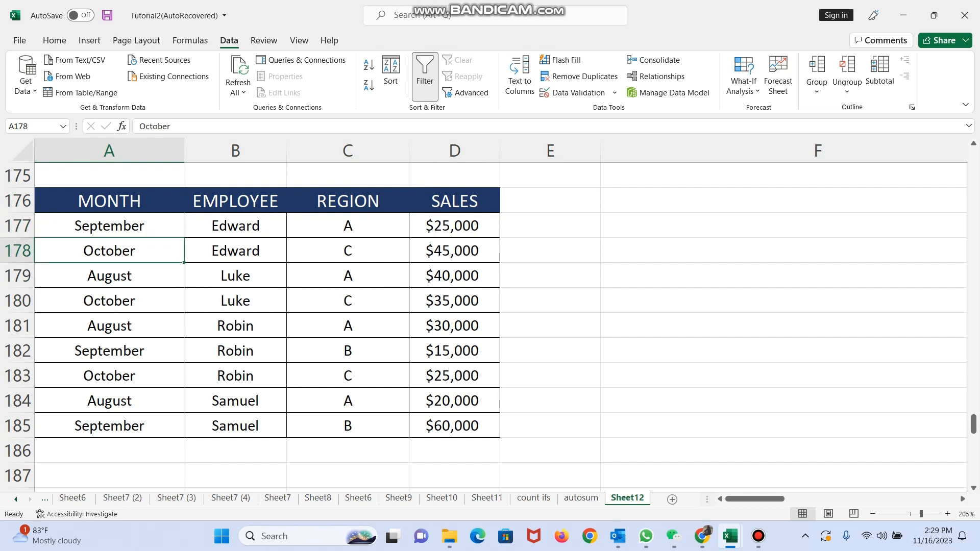
key(Down)
key(Down)
key(Up)
key(Up)
key(Up)
key(Up)
key(Up)
key(Up)
key(Up)
key(Up)
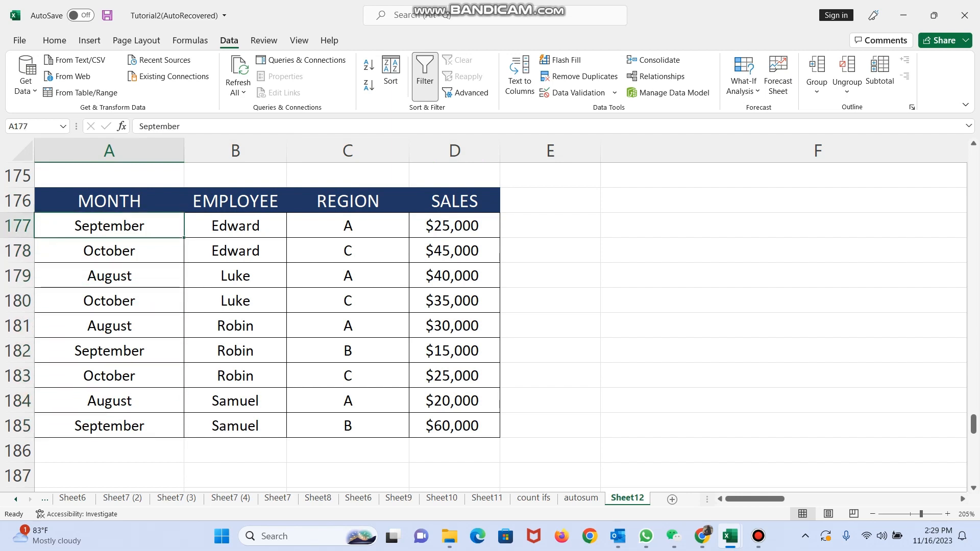
key(Down)
key(Up)
- Sort the table rows by MONTH from A to Z, expanding the selection to include the neighbouring columns
drag(109, 226, 109, 426)
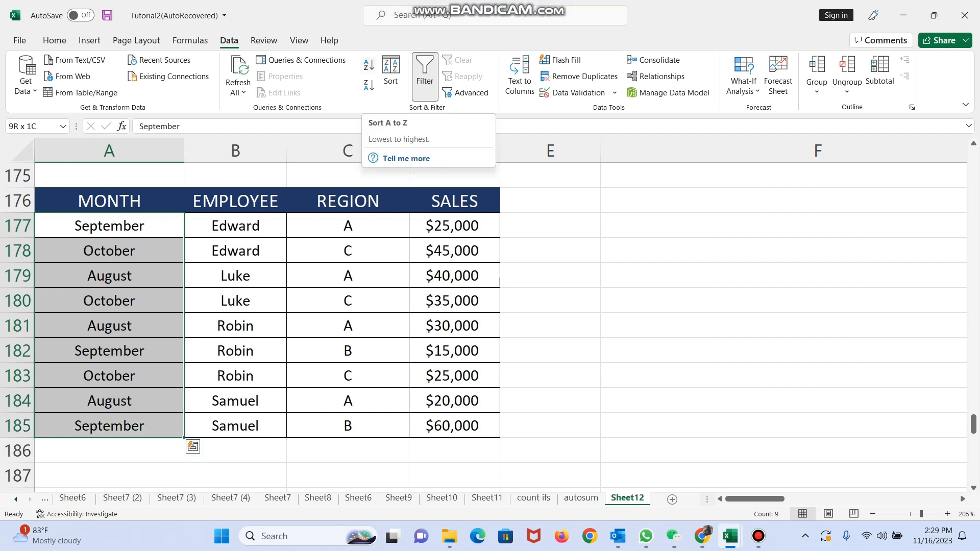
click(368, 65)
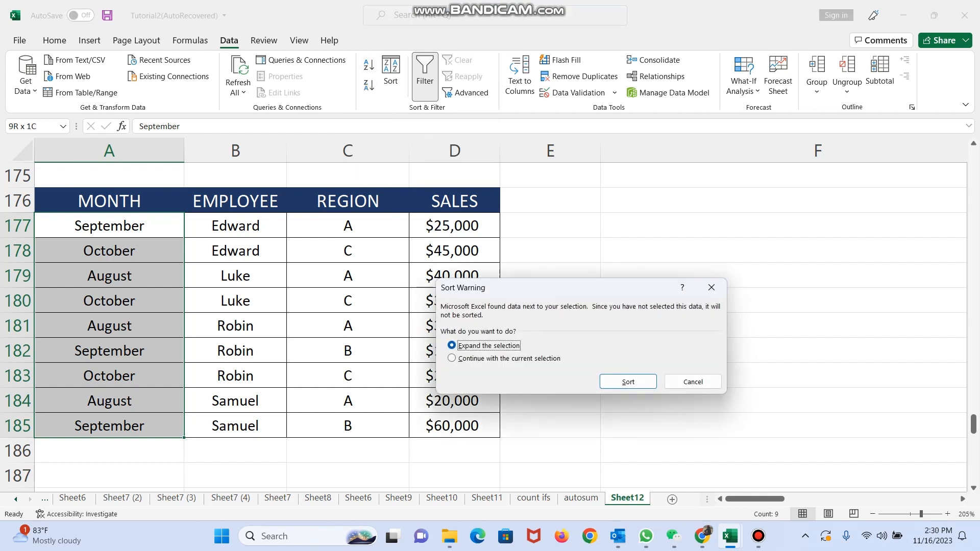
key(Return)
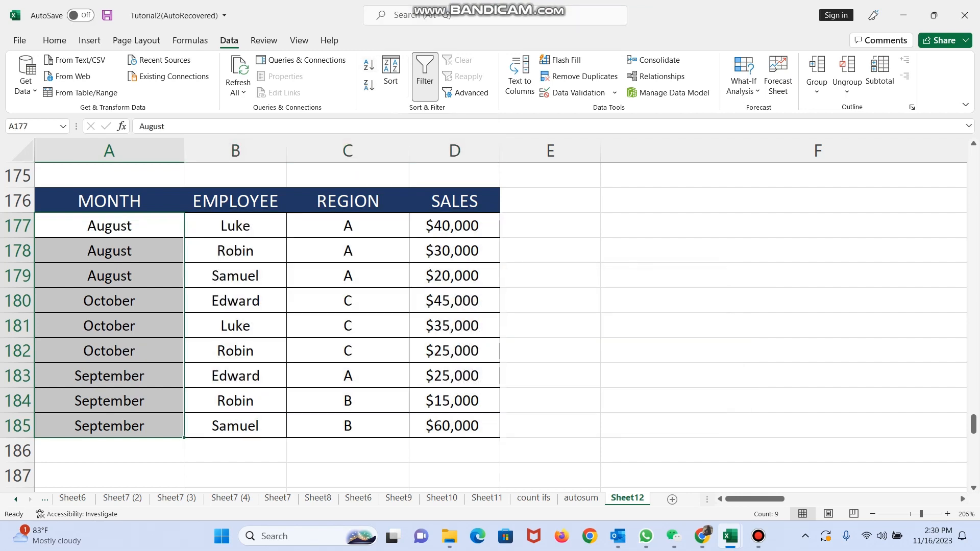
click(550, 301)
- Check how the months are grouped in the sorted MONTH column
click(110, 225)
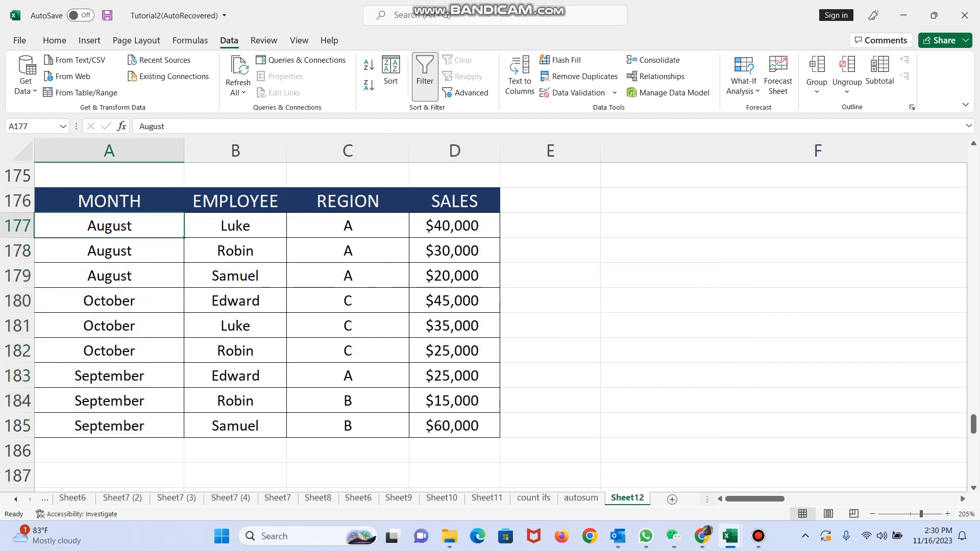
key(Down)
key(Down)
key(Down)
key(Down)
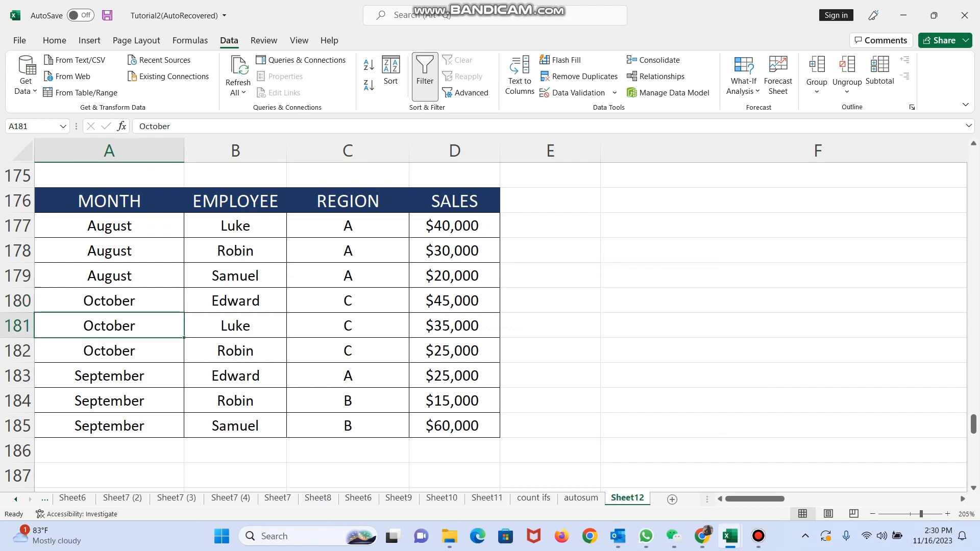
key(Down)
key(Down)
key(Down)
key(Down)
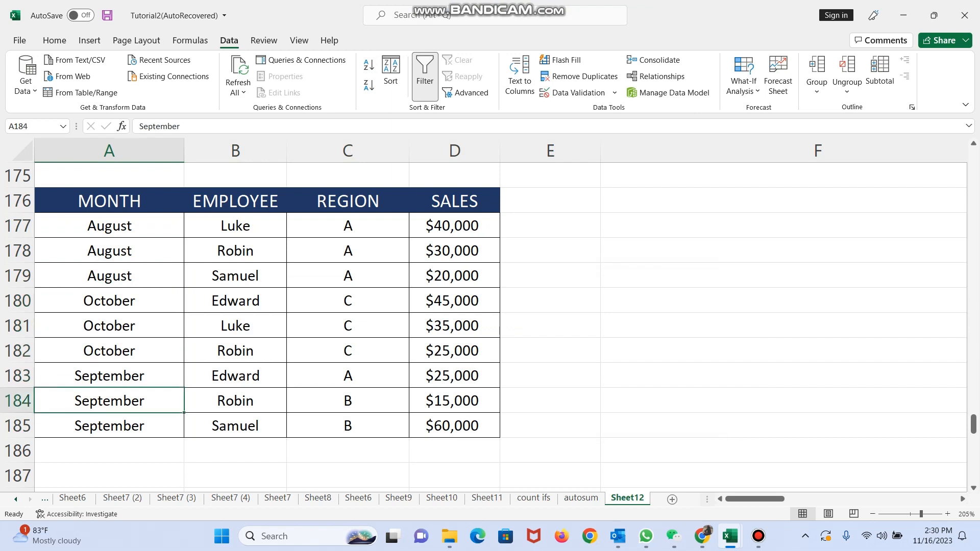
key(Up)
key(Up)
key(Up)
key(Up)
key(Up)
key(Up)
key(Down)
key(Down)
key(Down)
key(Down)
key(Down)
key(Down)
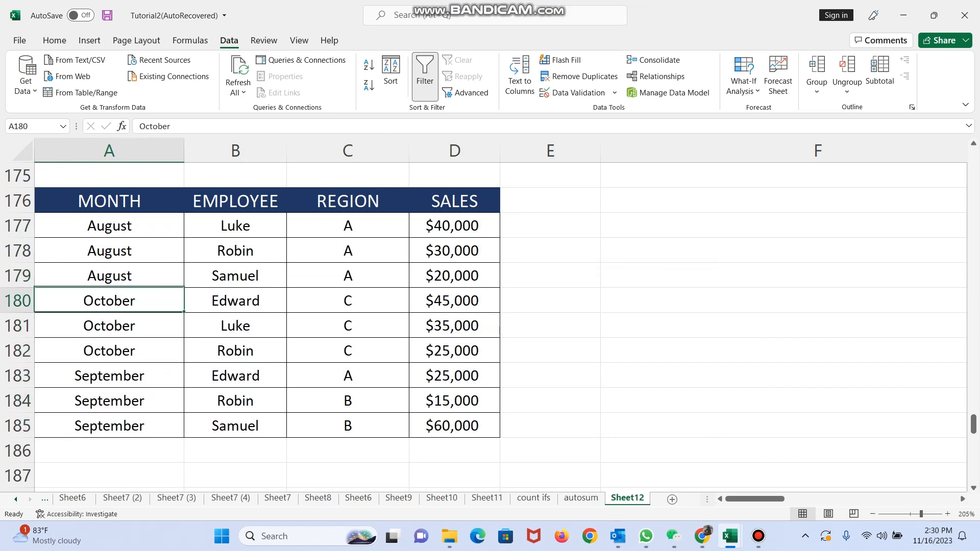
key(Up)
key(Up)
key(Up)
key(Up)
key(Up)
key(Up)
key(Up)
key(Up)
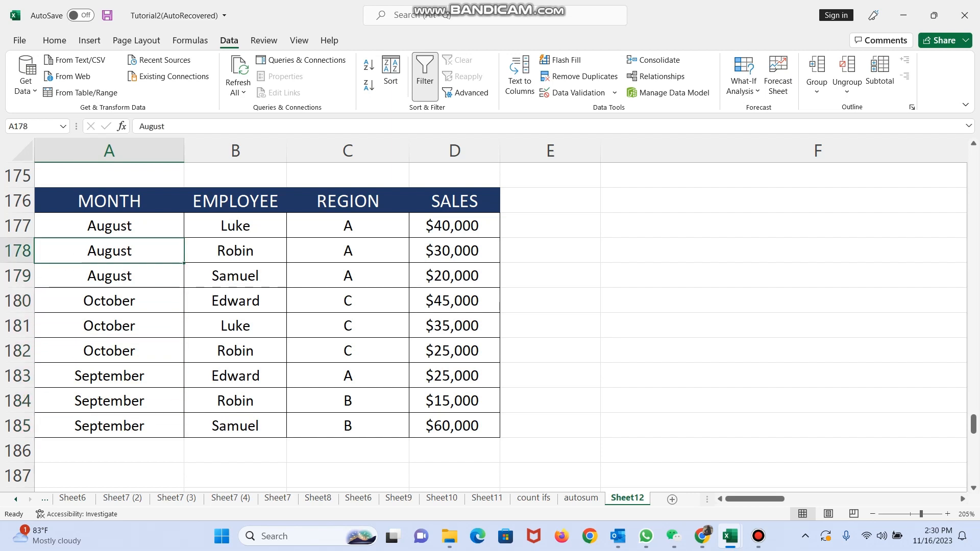
- Look across the first data row of the sorted table, from MONTH through SALES and back
key(Right)
key(Right)
key(Right)
key(Right)
key(Right)
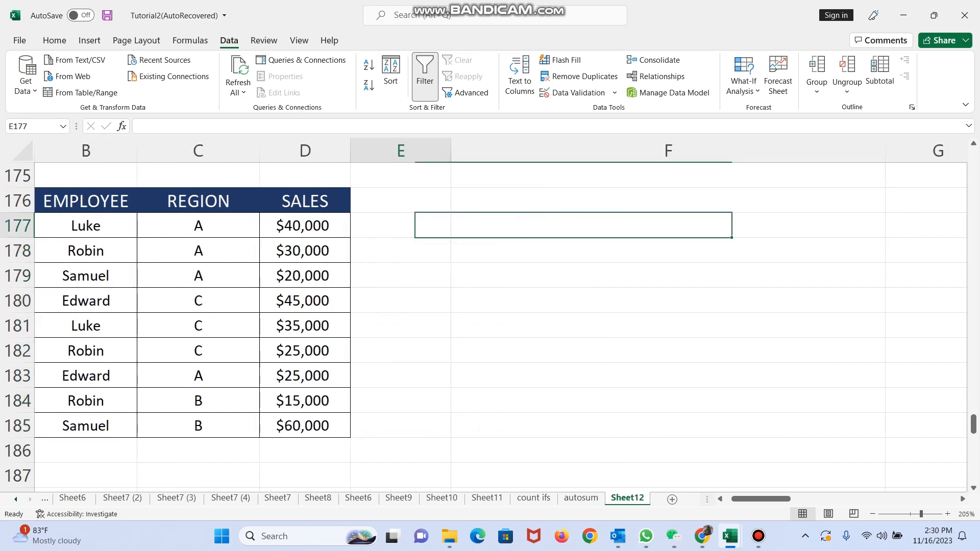
key(Left)
key(Left)
key(Left)
key(Left)
key(Left)
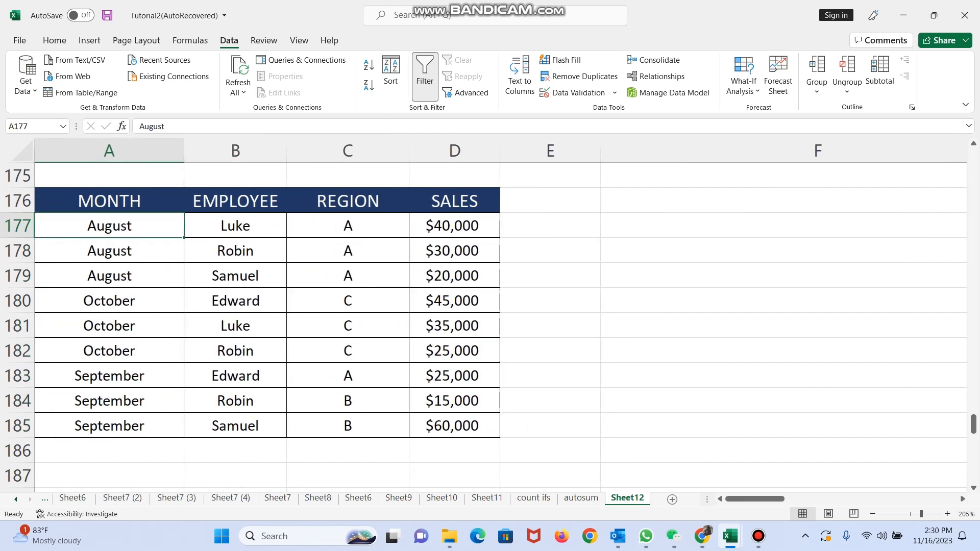
key(Right)
key(Right)
key(Right)
key(Right)
key(Left)
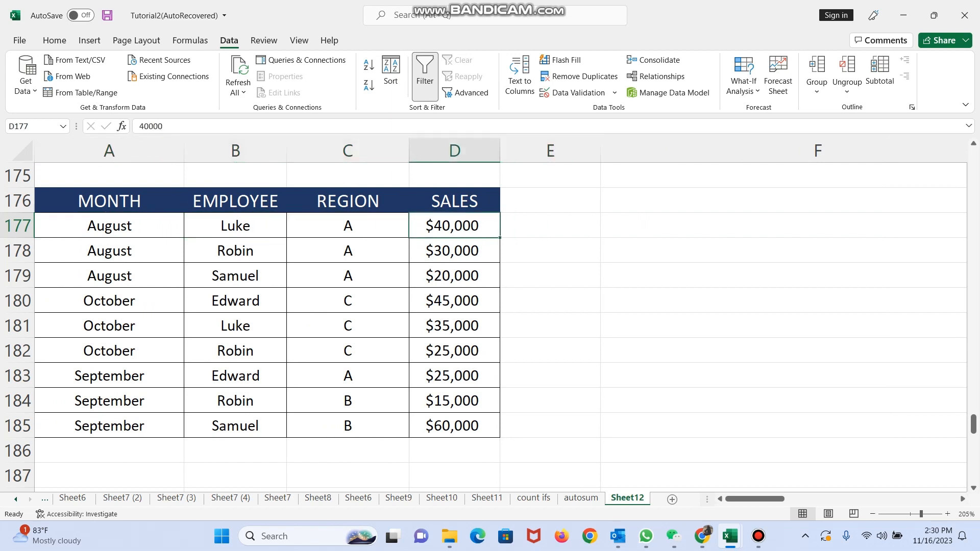
key(Left)
key(Left)
key(Left)
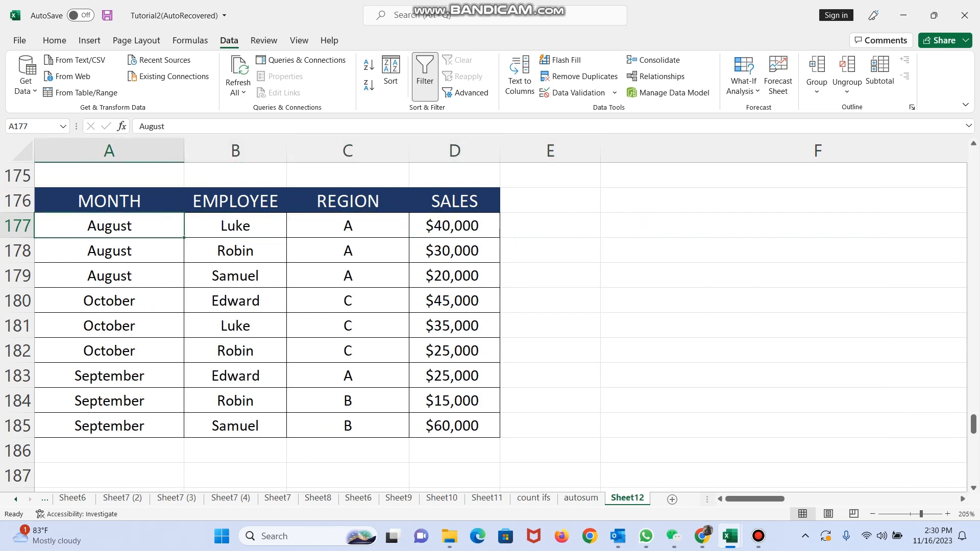
- Open the Subtotal settings for the data rows A177:D185, including the row of column labels above them
key(shift+Right)
key(shift+Right)
key(shift+Right)
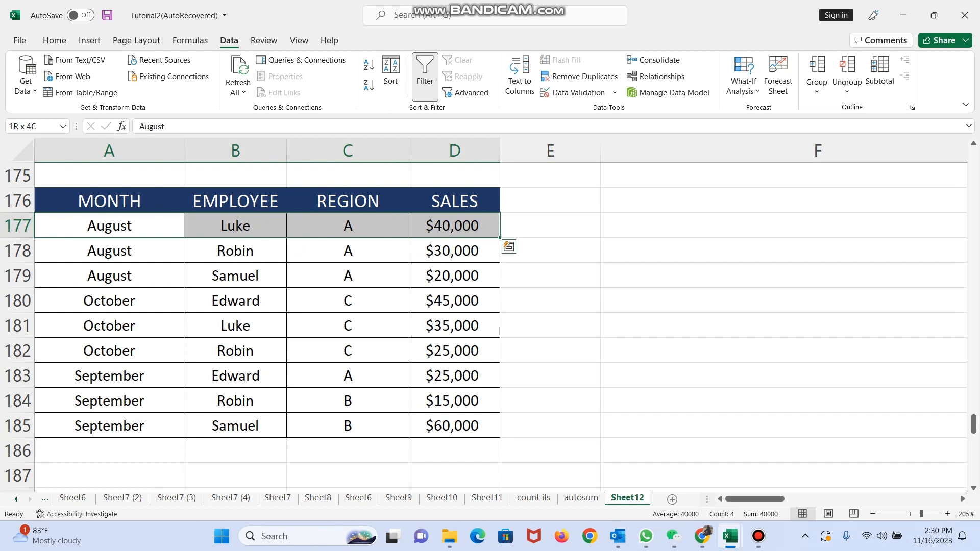
key(shift+Down)
key(shift+Down)
key(shift+Down)
key(shift+Down)
key(shift+Down)
key(shift+Down)
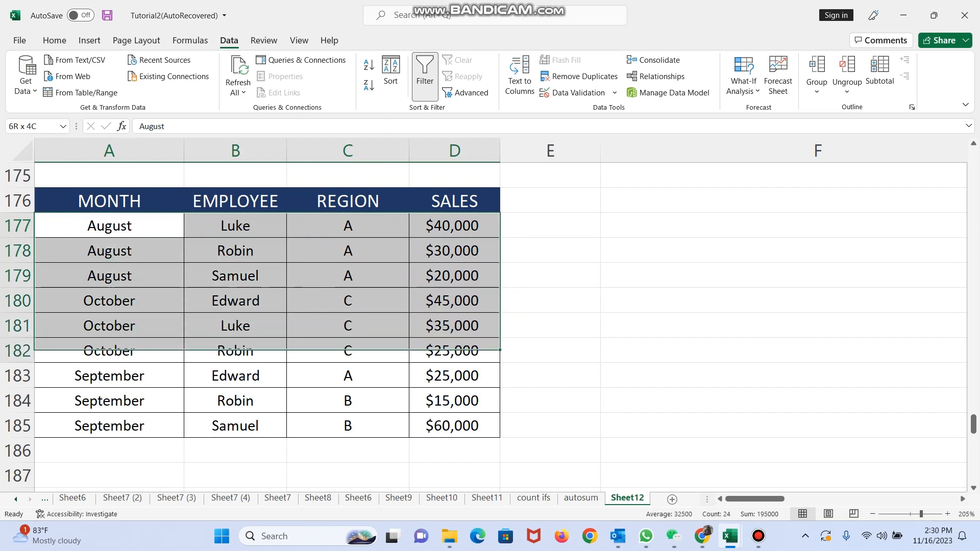
key(shift+Down)
key(shift+Down)
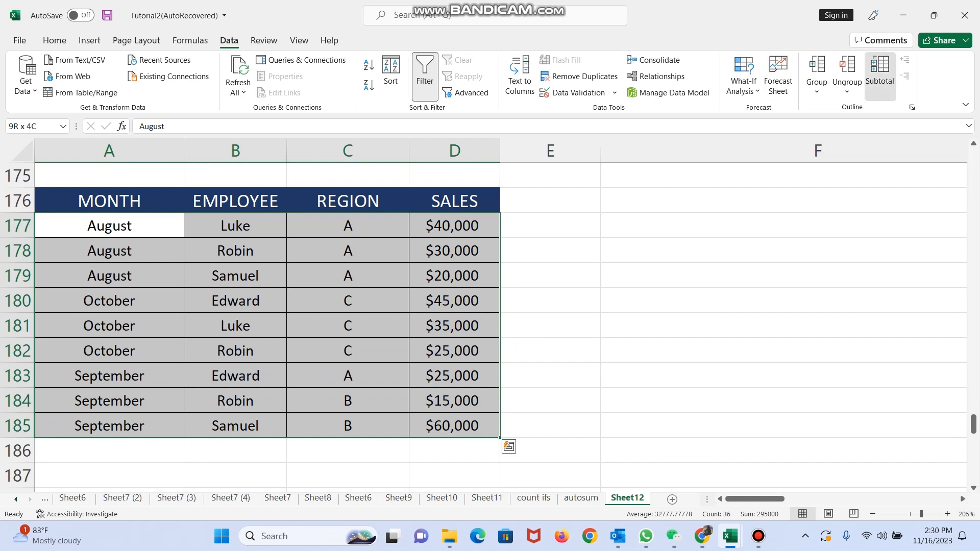
click(880, 76)
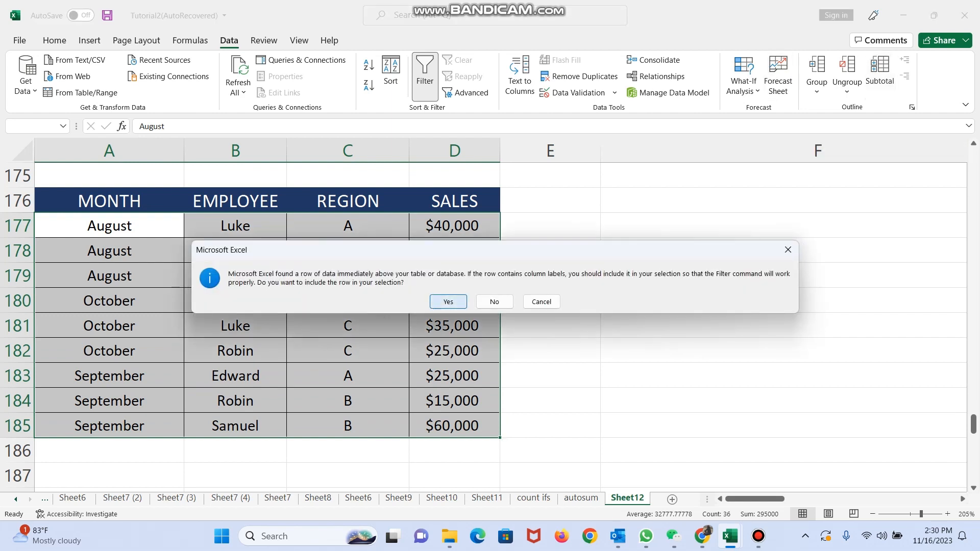
click(448, 301)
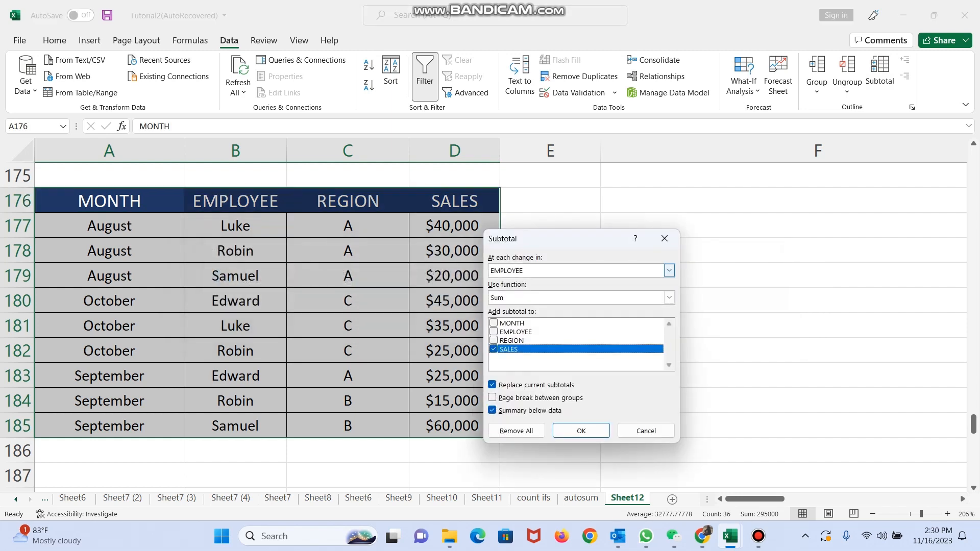
- Add subtotals at each change in MONTH, using the Sum function on the SALES column only
click(669, 270)
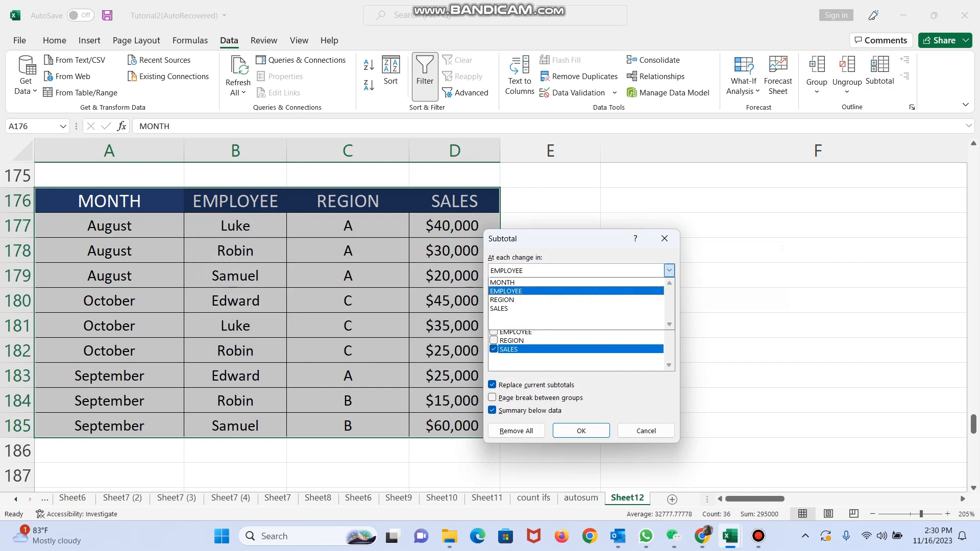
click(576, 283)
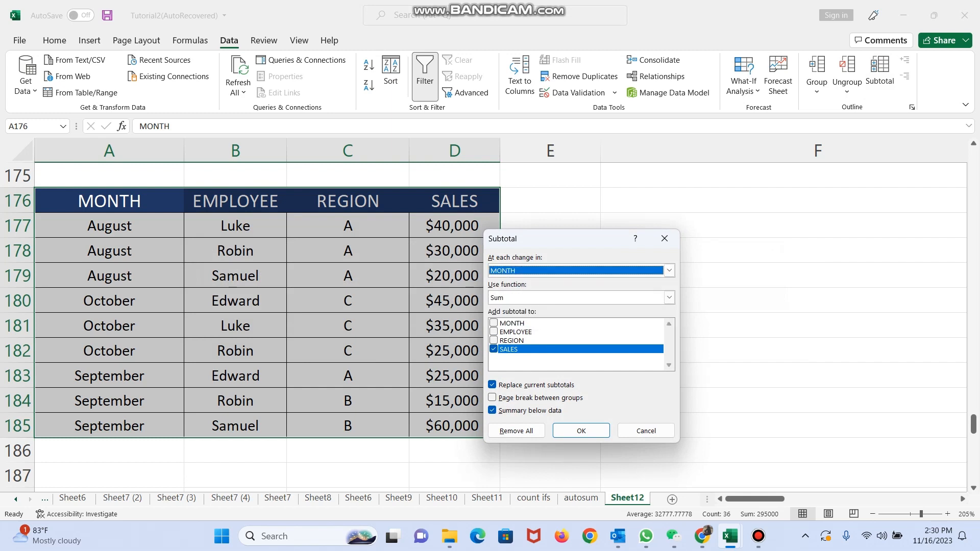
click(669, 298)
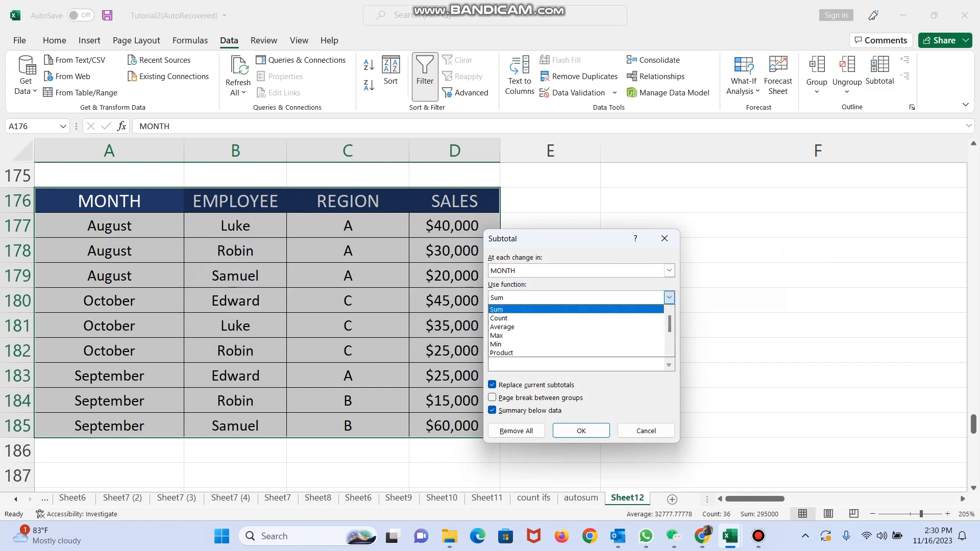
key(Down)
key(Down)
key(Down)
key(Down)
key(Return)
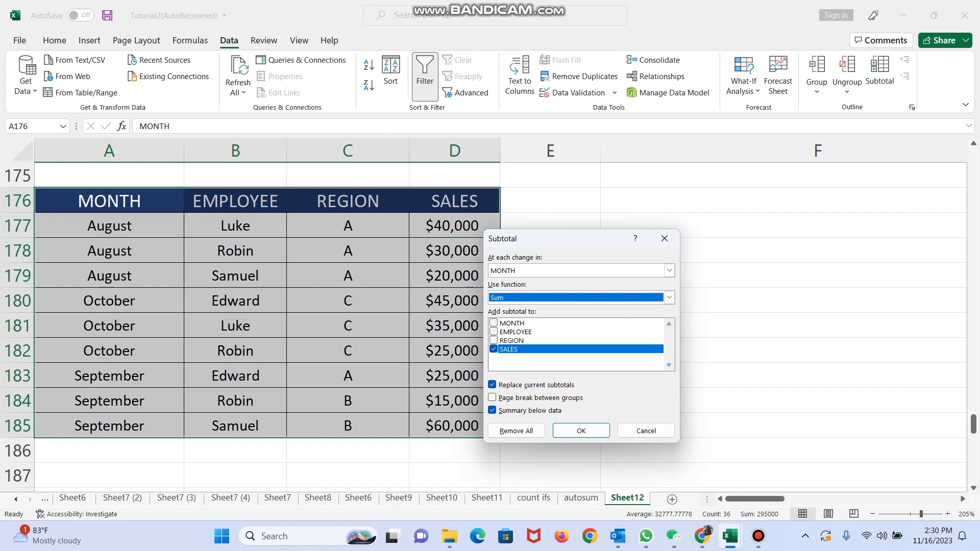
click(494, 350)
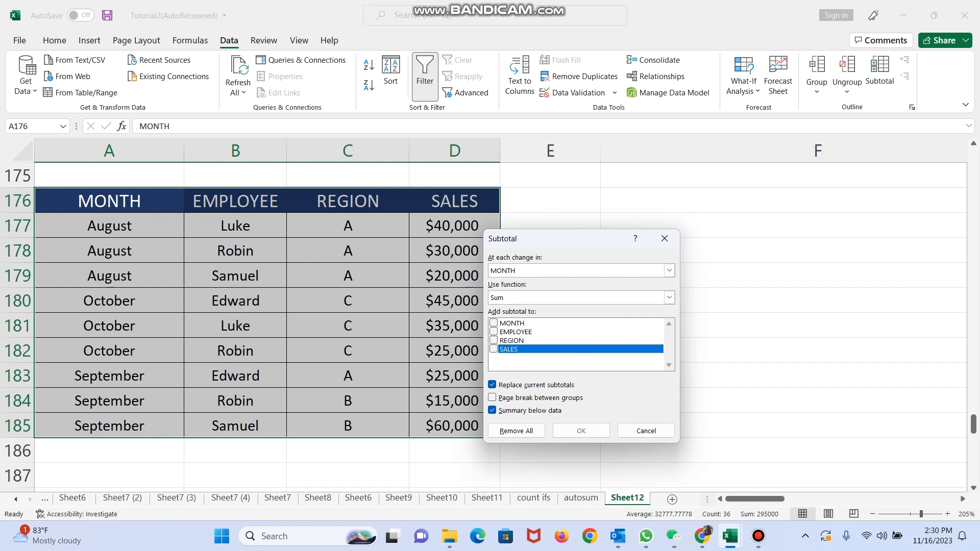
click(493, 349)
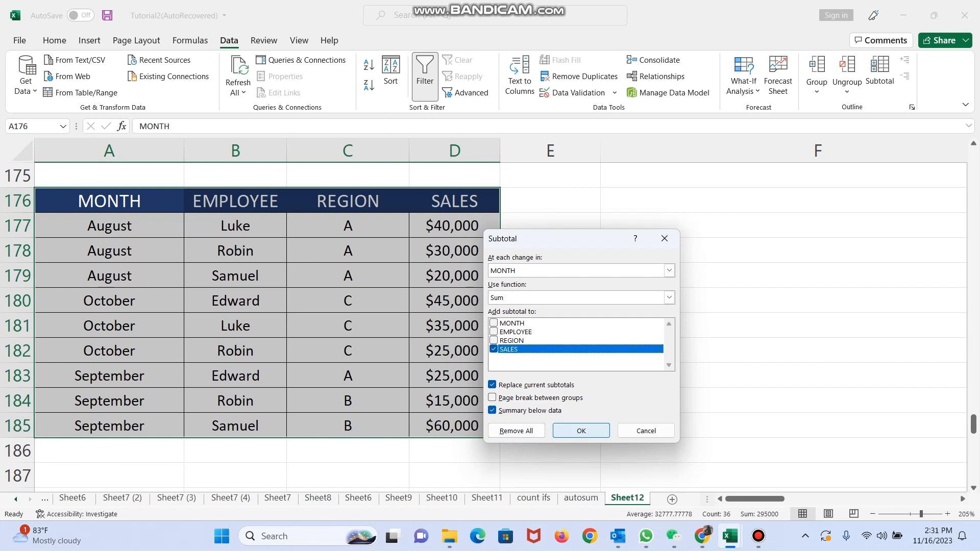
click(581, 430)
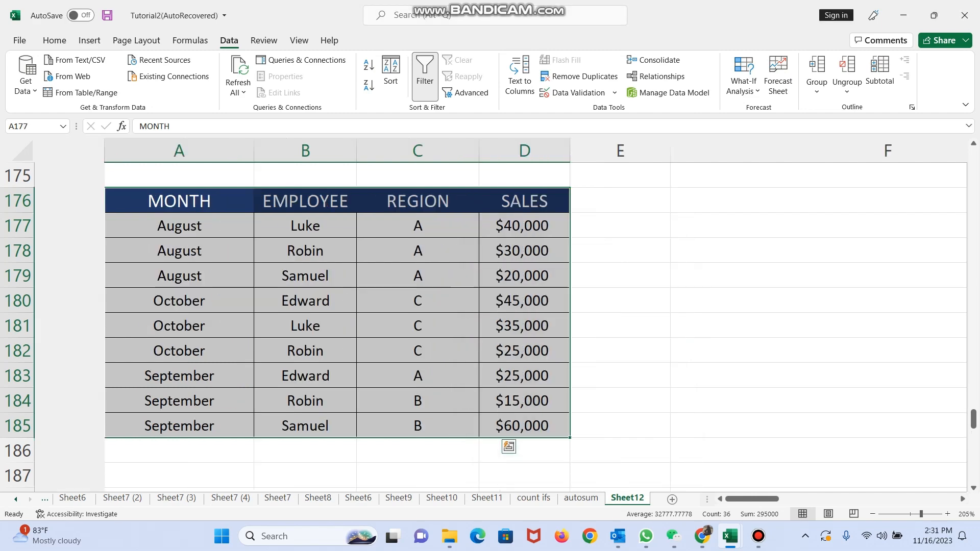
- Examine the August rows and the August Total row across to its SALES subtotal
click(818, 225)
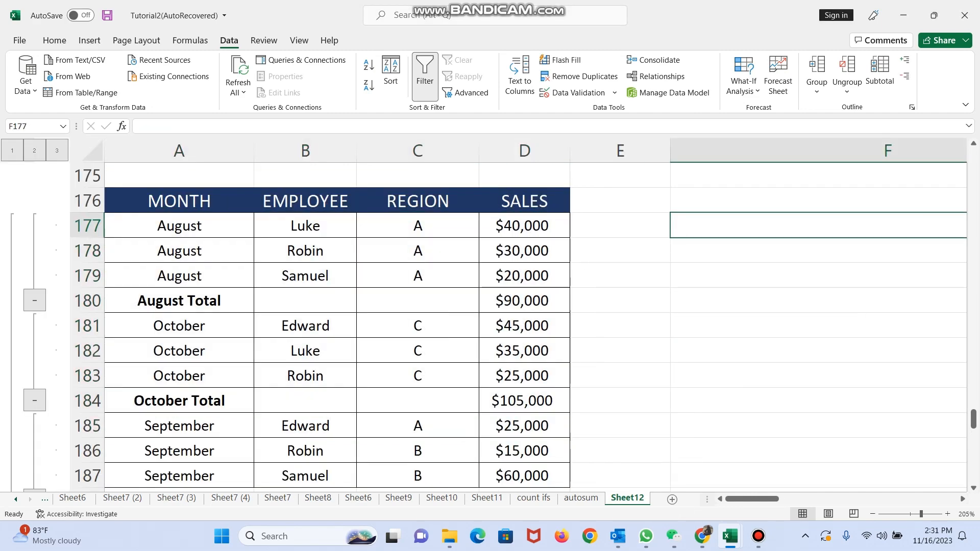
key(Left)
key(Left)
key(Left)
key(Left)
key(Left)
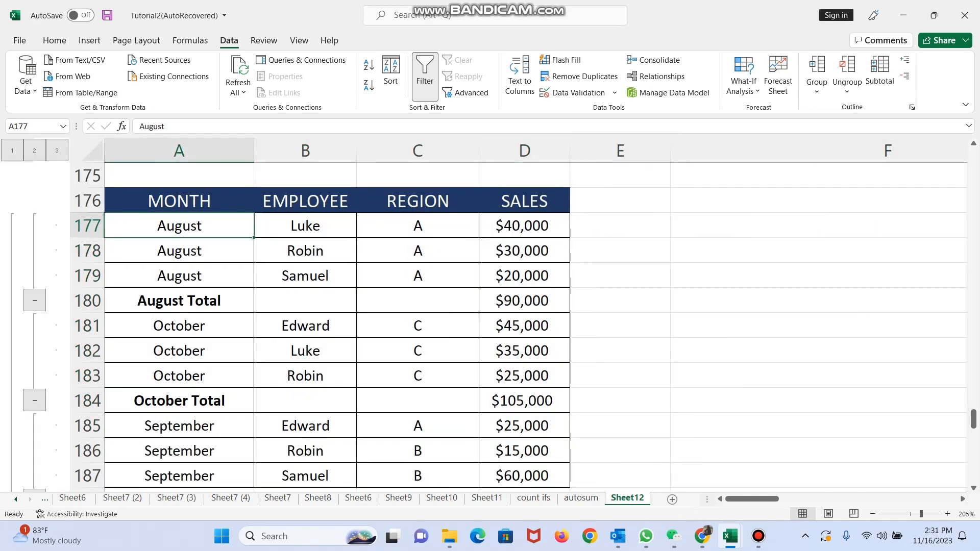
key(Down)
key(Down)
key(Down)
key(Up)
key(Up)
key(Up)
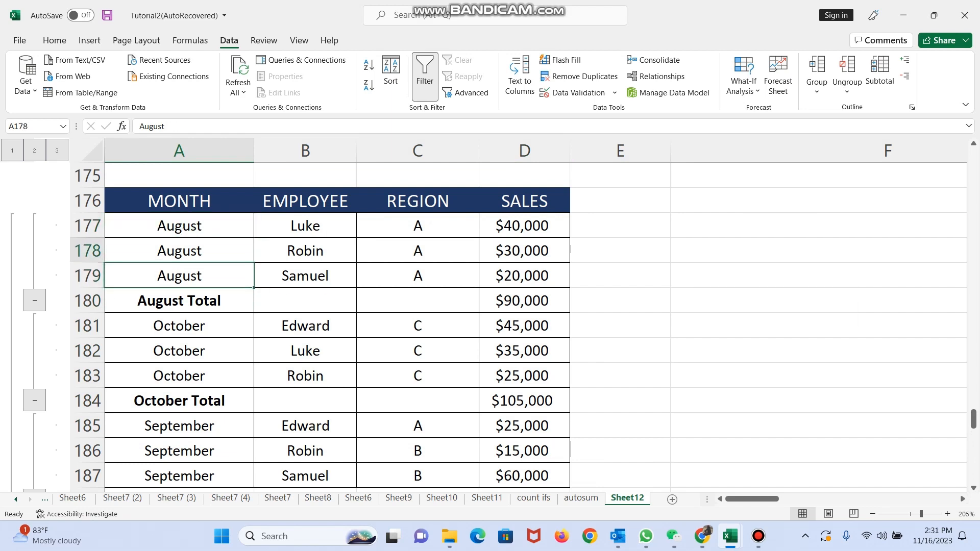
key(Down)
key(Down)
key(Down)
key(Right)
key(Right)
key(Right)
key(Right)
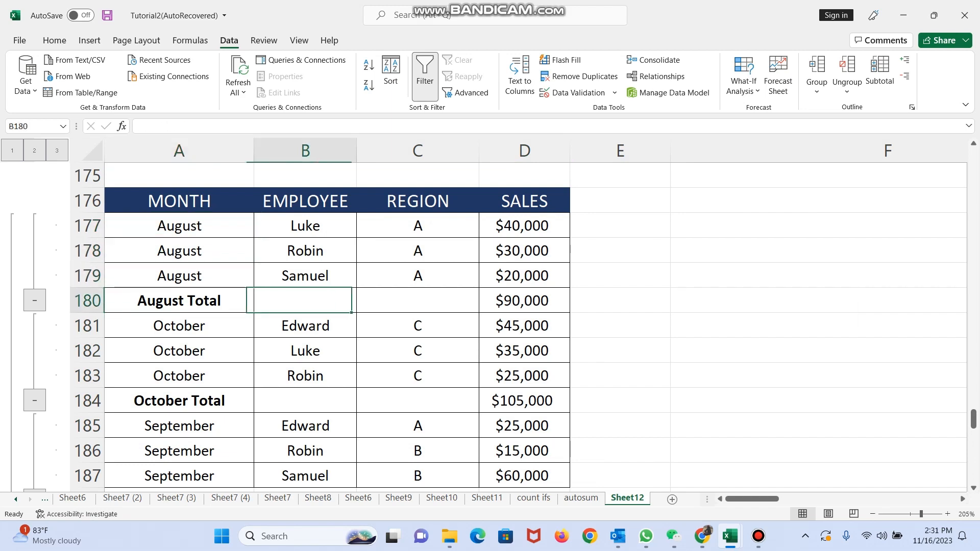
key(Left)
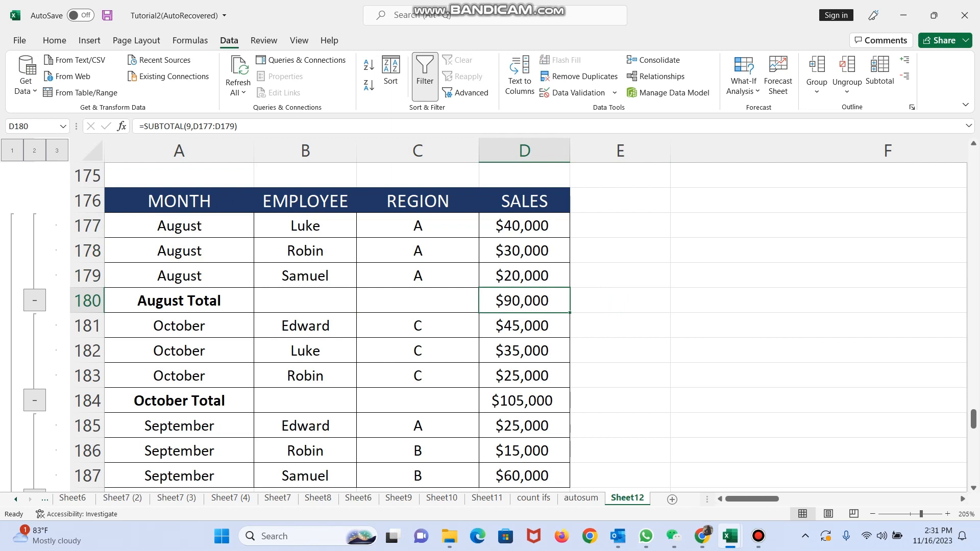
- Examine the October Total row from its label across to the SALES subtotal formula
key(Down)
key(Down)
key(Down)
key(Down)
key(Left)
key(Left)
key(Left)
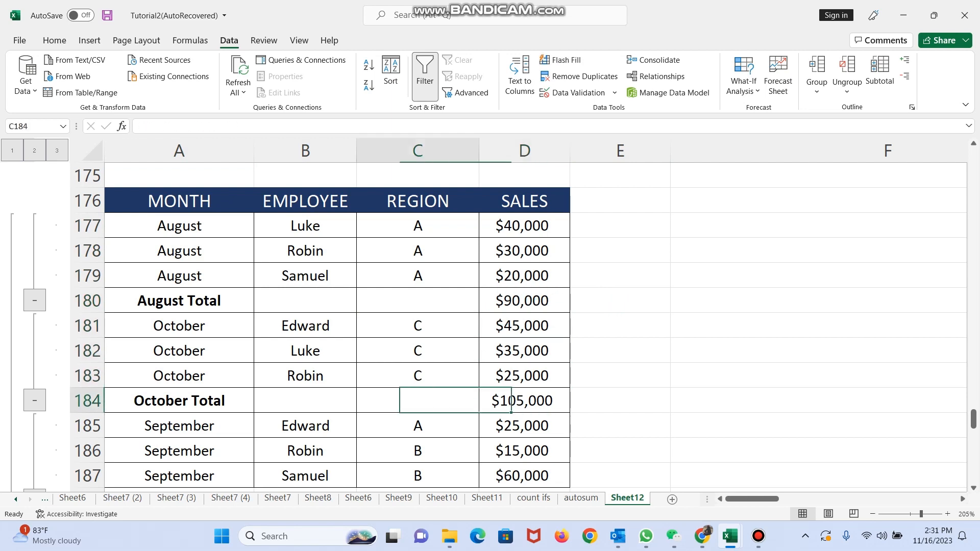
key(Right)
key(Right)
key(Right)
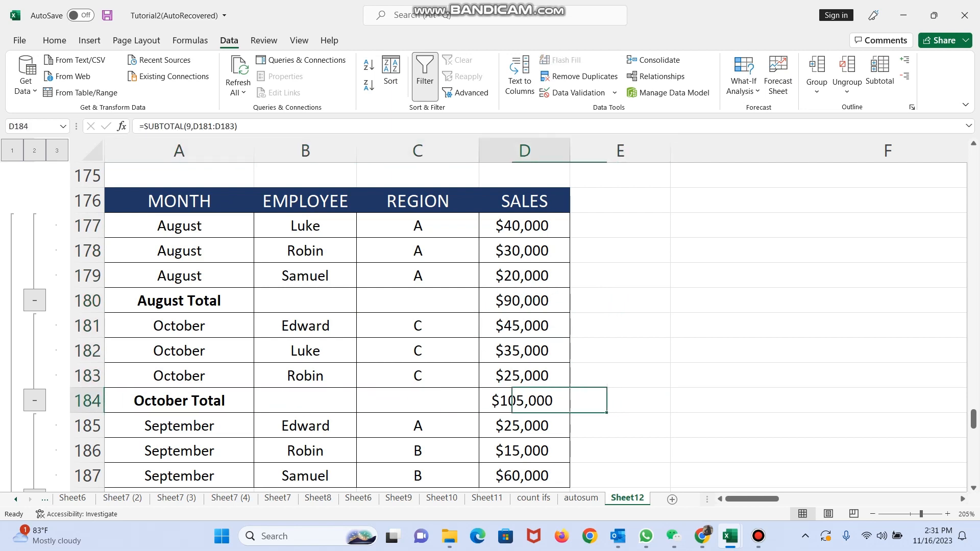
key(Right)
key(Right)
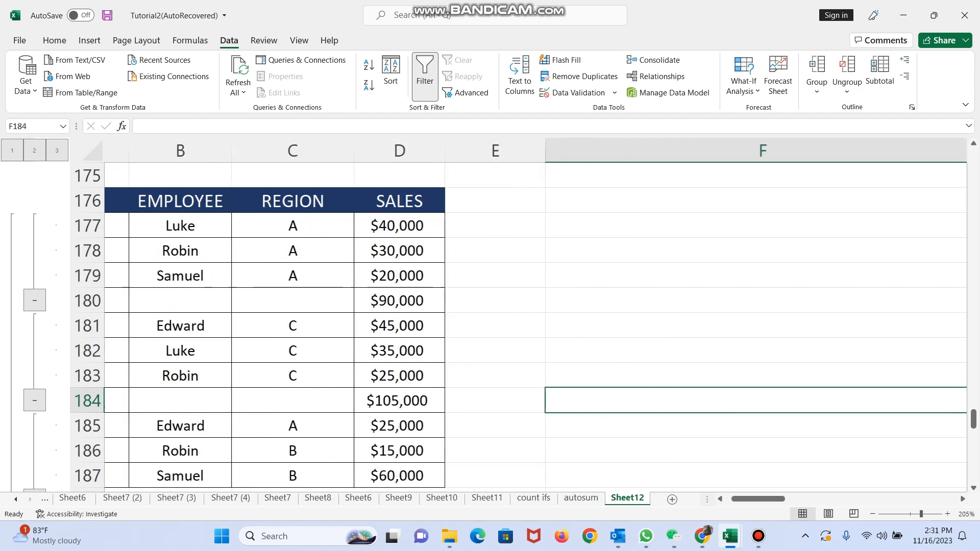
key(Left)
key(Left)
key(Left)
key(Left)
key(Left)
key(Right)
key(Right)
key(Right)
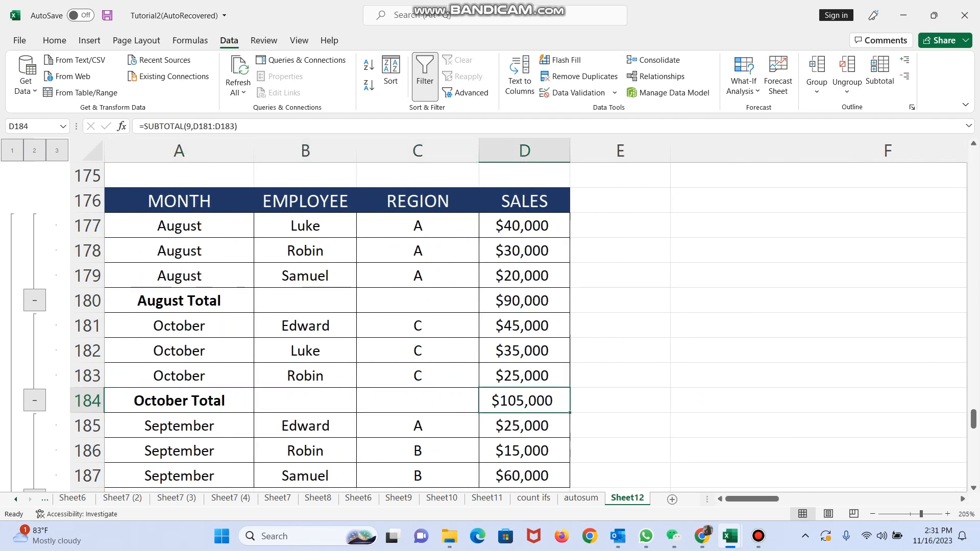
- Check the SALES values of the September rows down to the September Total and Grand Total rows
key(Down)
key(Down)
key(Down)
key(Down)
key(Down)
key(Down)
key(Down)
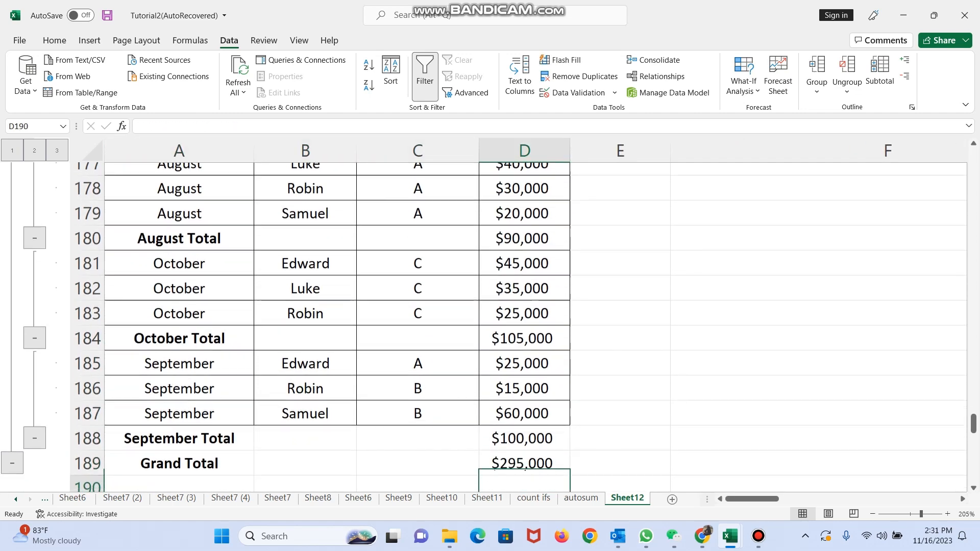
key(Up)
key(Up)
key(Up)
key(Up)
key(Up)
key(Up)
key(Down)
key(Down)
key(Down)
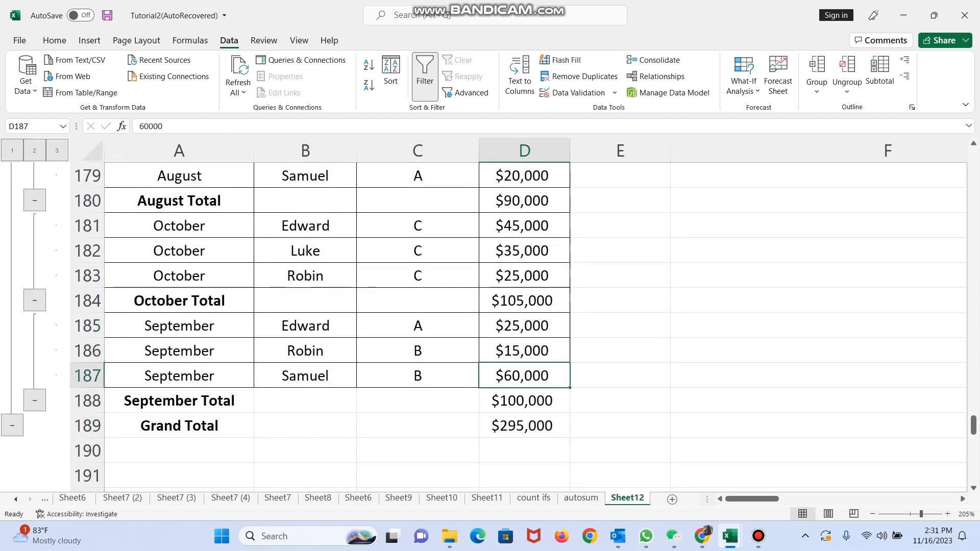
- Look over the whole SALES column, from above the header row through the monthly subtotals
key(Up)
key(Up)
key(Up)
key(Up)
key(Up)
key(Up)
key(Up)
key(Up)
key(Up)
key(Up)
key(Up)
key(Up)
key(Up)
key(Up)
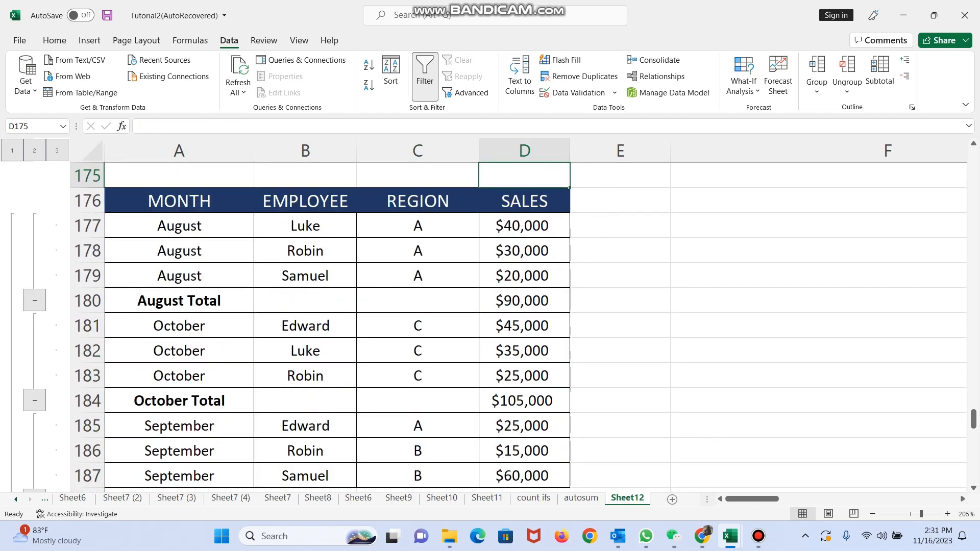
key(Down)
key(Down)
key(Down)
key(Down)
key(Down)
key(Down)
key(Down)
key(Down)
key(Down)
key(Down)
key(Down)
key(Down)
key(Down)
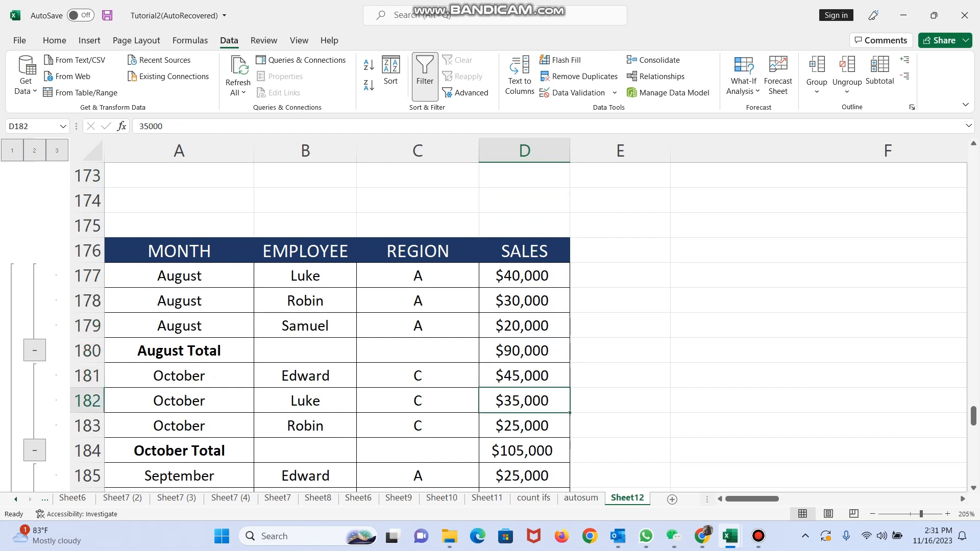
key(Up)
key(Up)
key(Up)
key(Up)
key(Up)
key(Up)
key(Up)
key(Up)
key(Up)
key(Up)
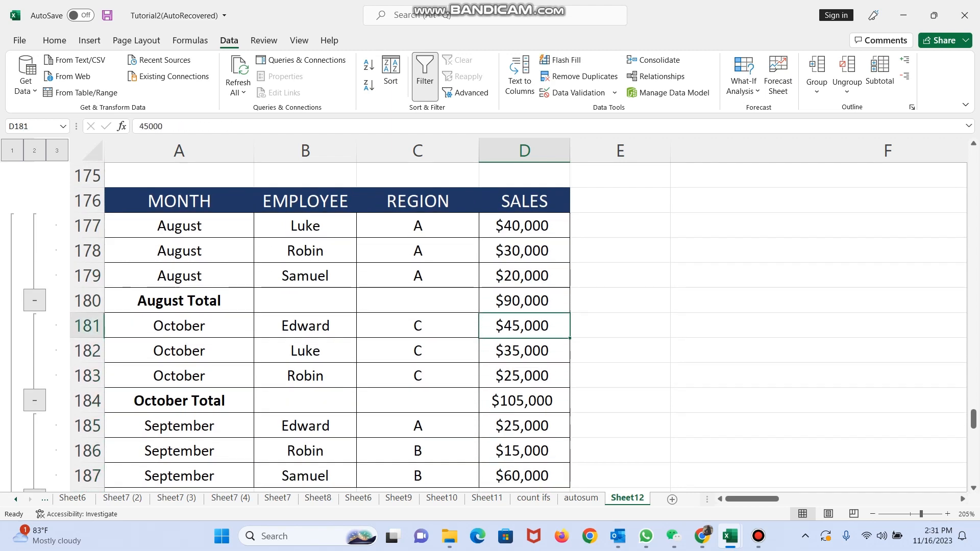
- Remove all subtotals from rows A177:D189, including the row of column labels above them in the selection
key(Left)
key(Left)
key(Left)
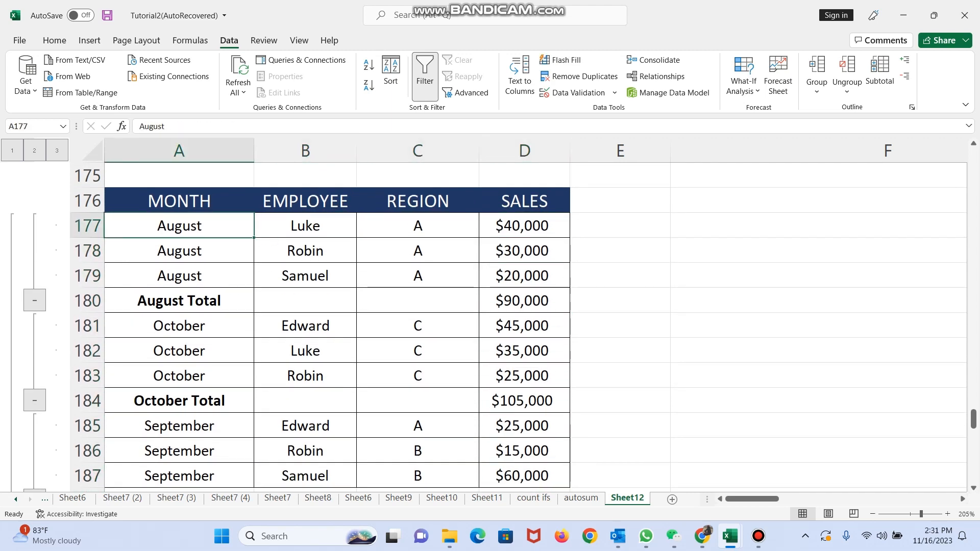
key(shift+Right)
key(shift+Right)
key(shift+Right)
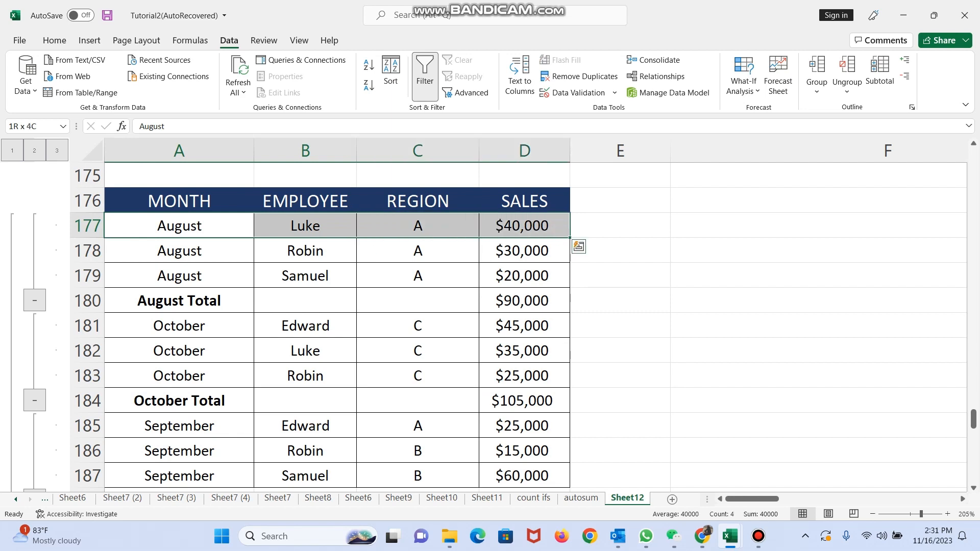
key(shift+Down)
key(shift+Down)
key(shift+Down)
key(shift+Down)
key(shift+Down)
key(shift+Down)
key(shift+Down)
key(shift+Down)
key(shift+Down)
key(shift+Down)
key(shift+Down)
key(shift+Down)
key(shift+Down)
key(shift+Down)
key(shift+Down)
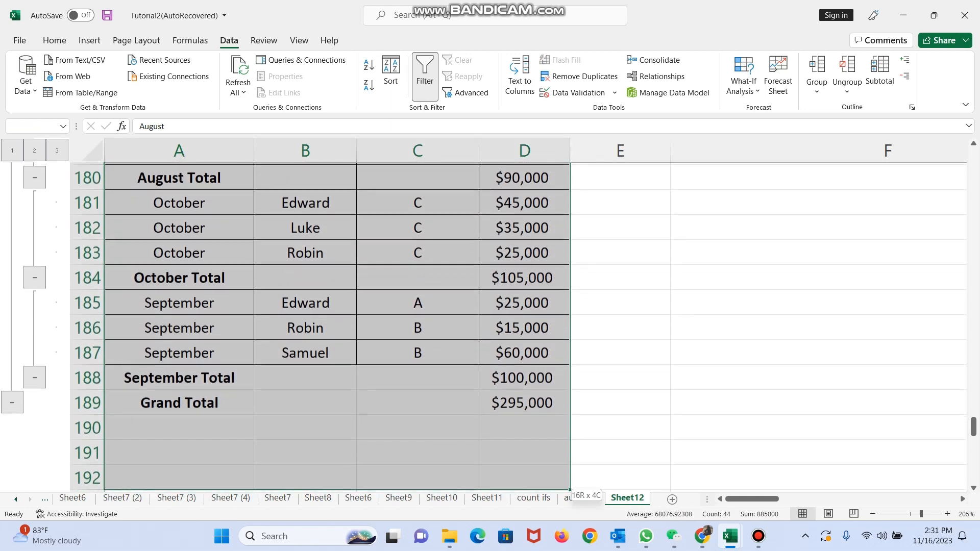
key(shift+Up)
key(shift+Up)
key(shift+Up)
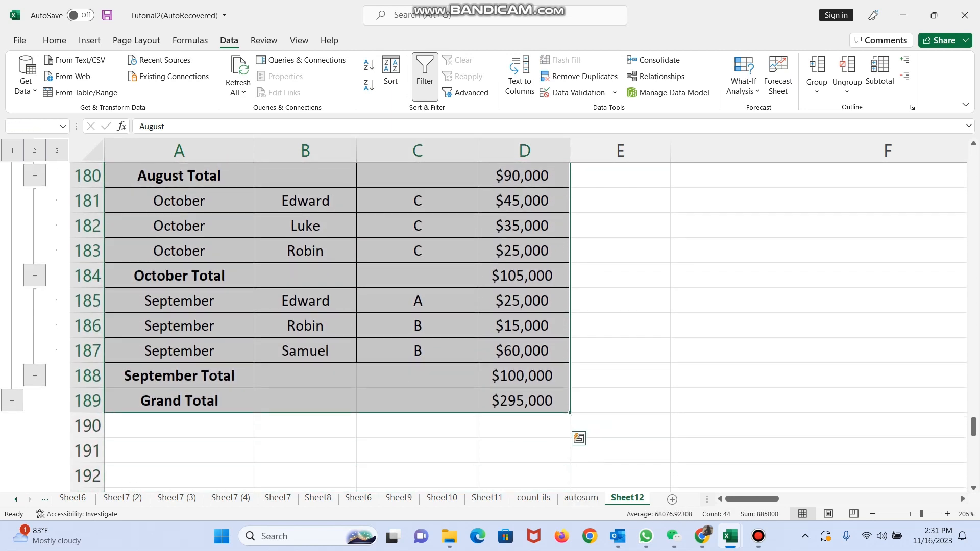
click(879, 72)
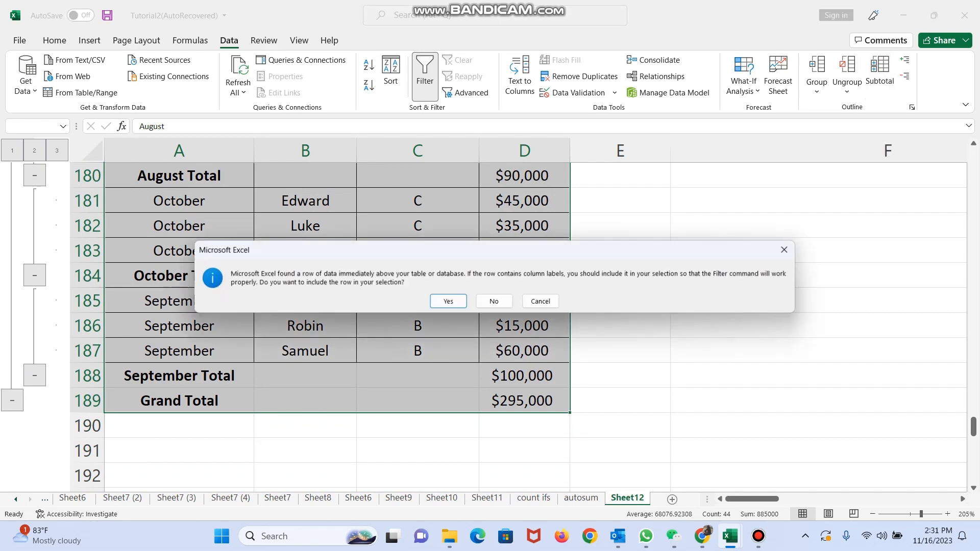
key(Return)
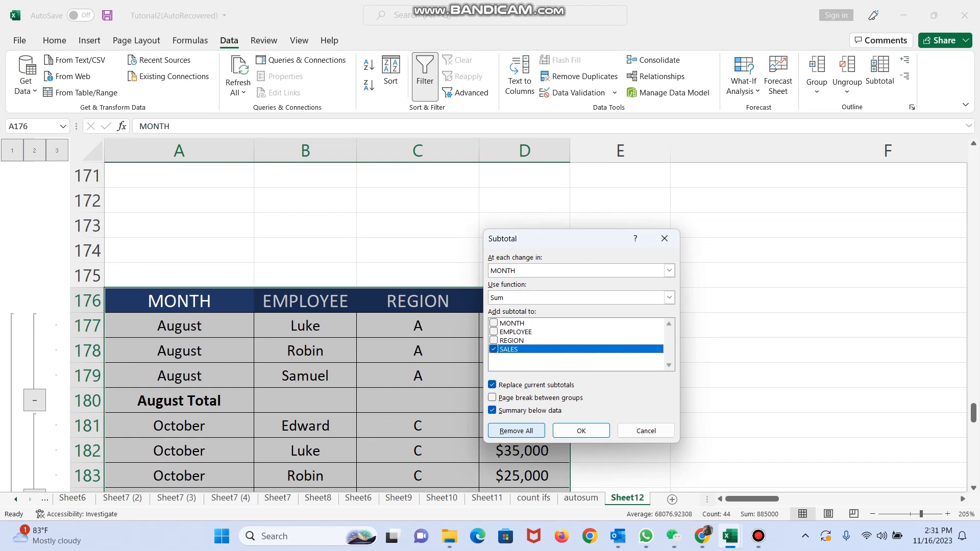
click(516, 431)
click(550, 375)
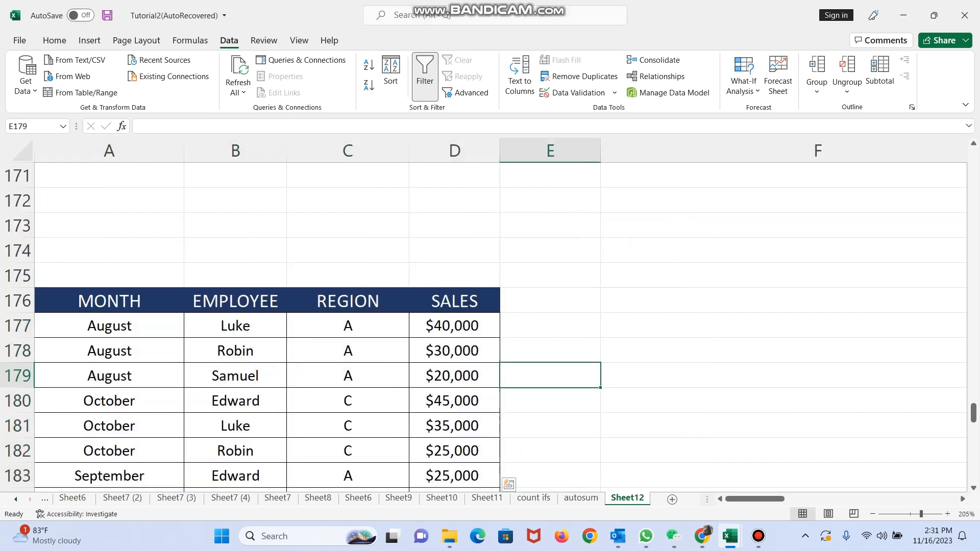
- Check the table from its header row down past the last September row for remaining total rows
key(Down)
key(Down)
key(Down)
key(Down)
key(Down)
key(Down)
key(Down)
key(Down)
key(Down)
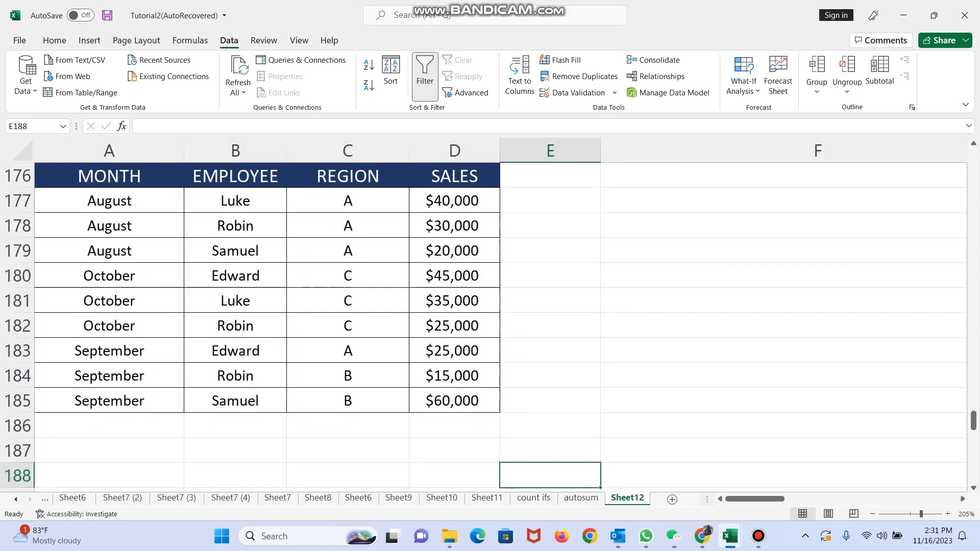
key(Up)
key(Up)
key(Up)
key(Up)
key(Up)
key(Up)
key(Up)
key(Up)
key(Up)
key(Up)
key(Up)
key(Up)
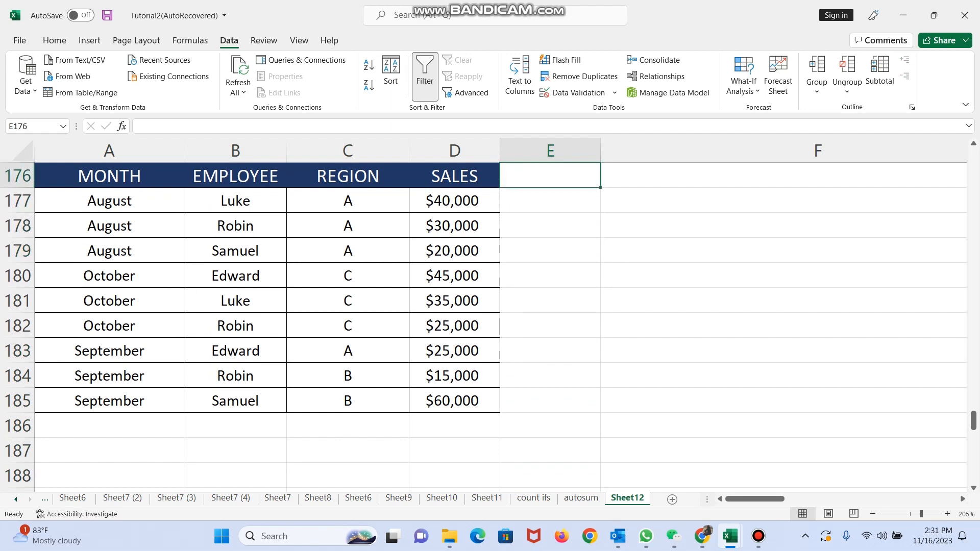
- Look over the table's rows from above the header down to the empty row below the last September entry
key(Up)
key(Down)
key(Down)
key(Down)
key(Down)
key(Down)
key(Down)
key(Down)
key(Down)
key(Down)
key(Down)
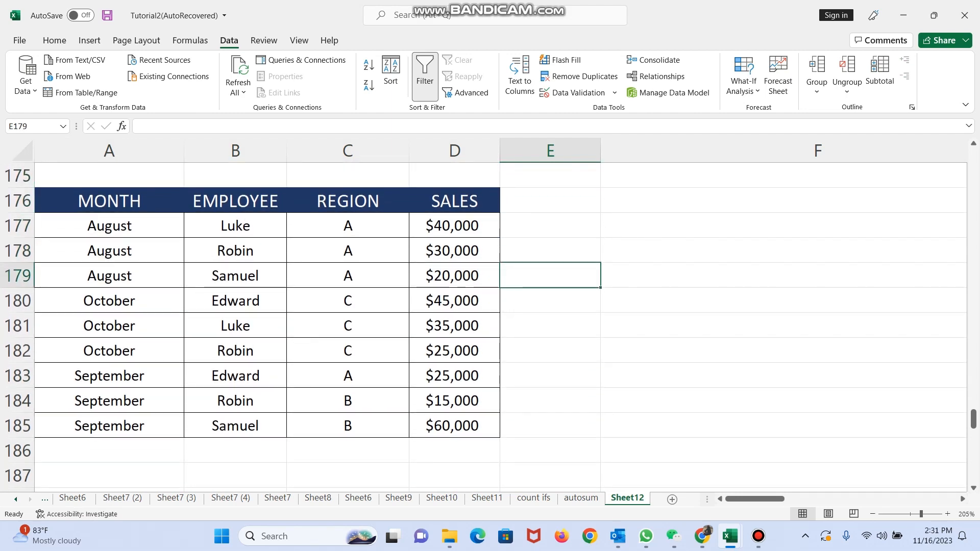
key(Left)
key(Left)
key(Left)
key(Left)
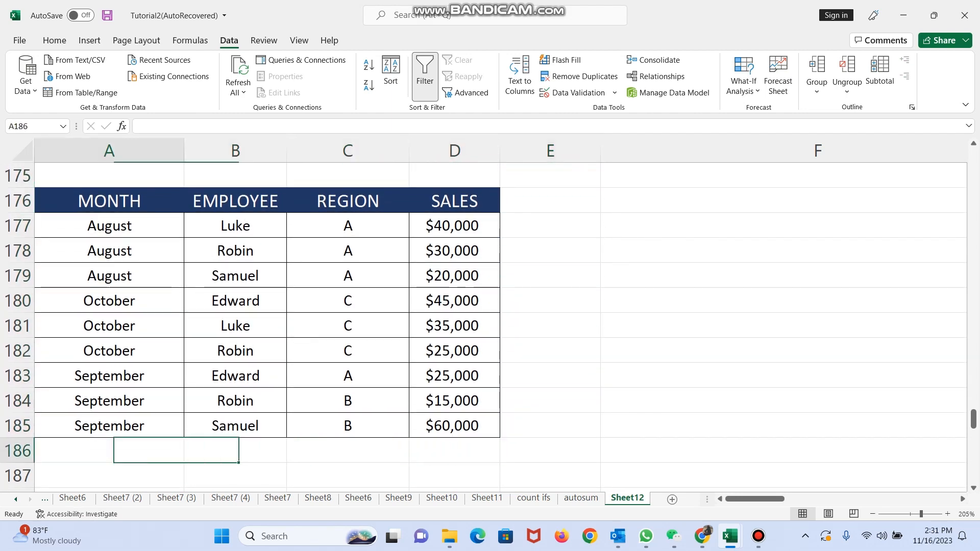
- Review the MONTH column from the bottom of the table up to its first data row
key(Up)
key(Up)
key(Up)
key(Up)
key(Up)
key(Up)
key(Up)
key(Up)
key(Up)
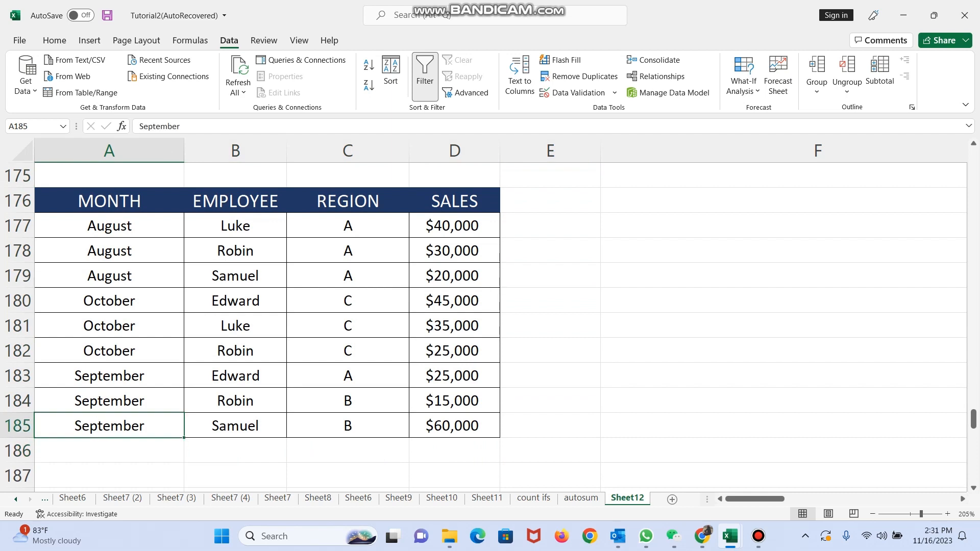
- Examine the order of the entries in the EMPLOYEE column, from row 177 down the table and back
key(Right)
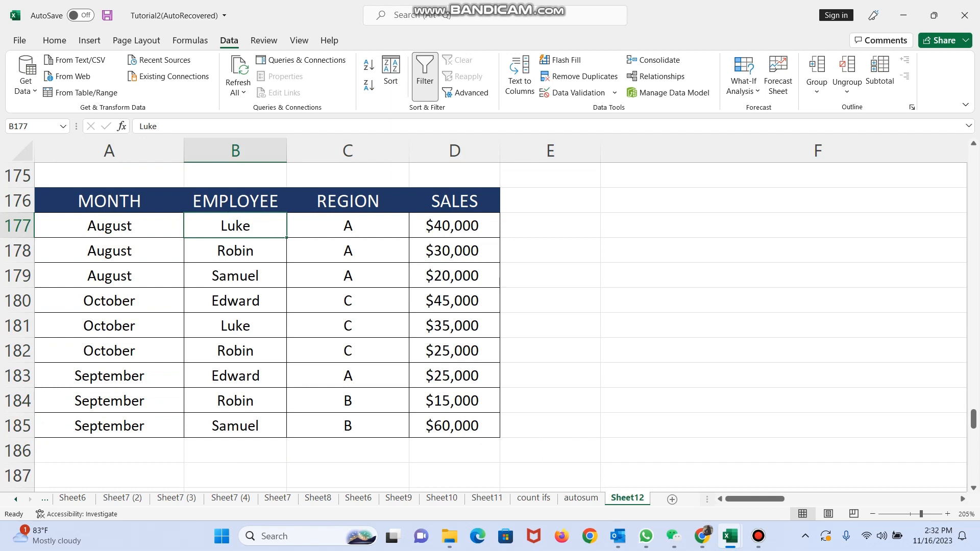
key(Down)
key(Down)
key(Down)
key(Down)
key(Down)
key(Down)
key(Down)
key(Down)
key(Down)
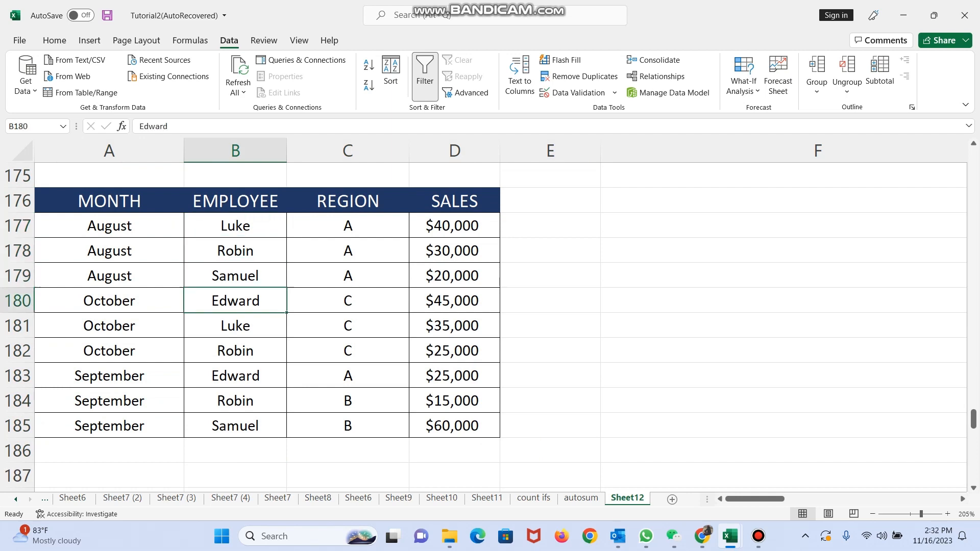
key(Up)
key(Up)
key(Up)
key(Up)
key(Up)
key(Up)
key(Up)
key(Up)
key(Up)
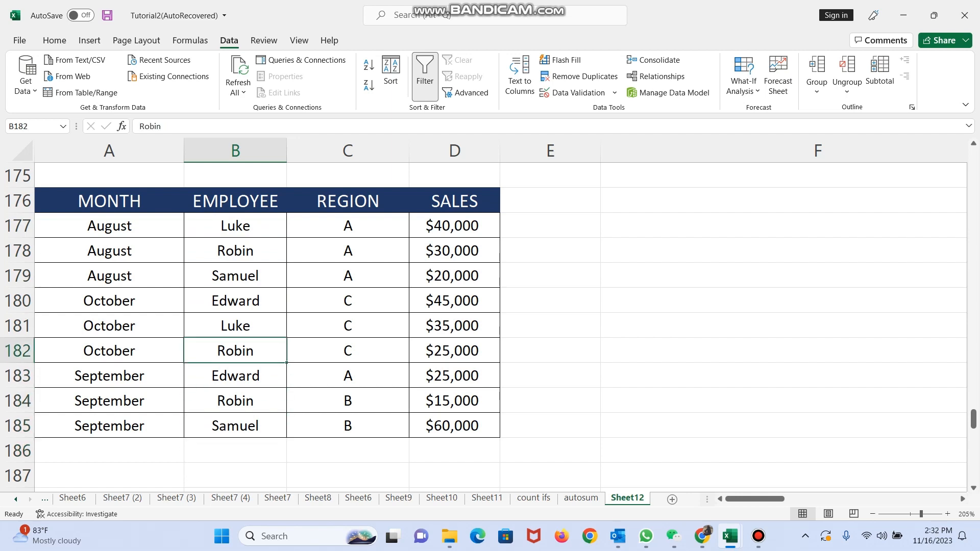
key(Down)
key(Down)
key(Down)
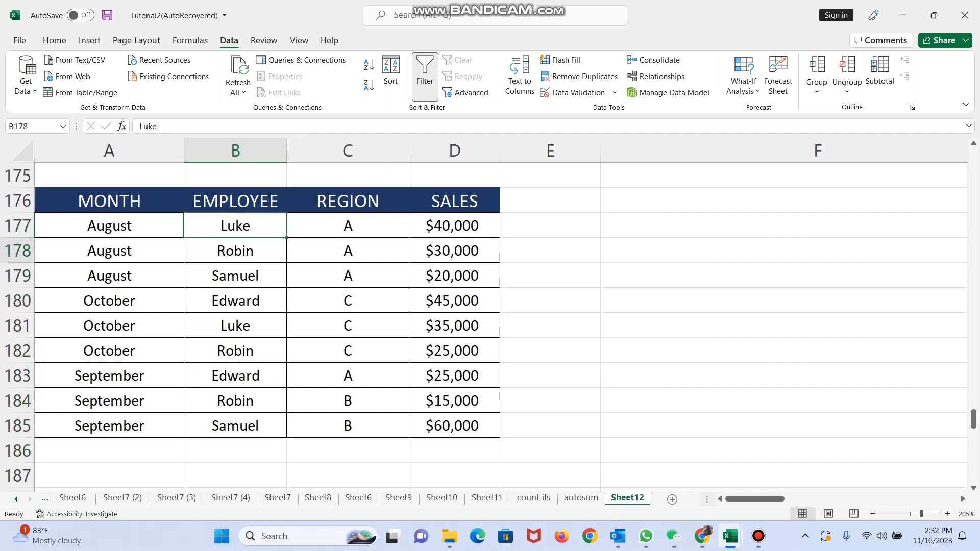
key(Up)
key(Up)
key(Up)
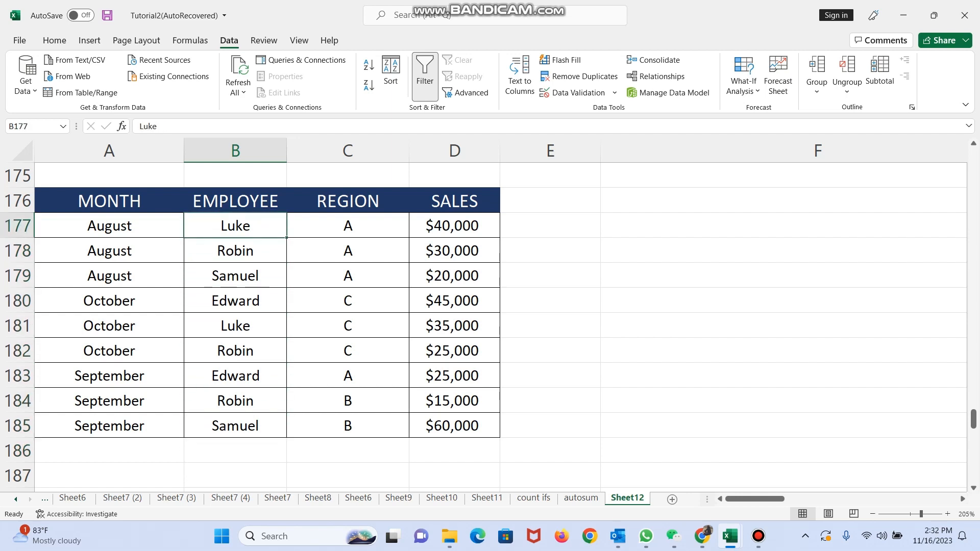
- Sort the table by the EMPLOYEE entries in B177:B185 from A to Z, expanding the selection to the neighbouring columns
key(shift+Down)
key(shift+Down)
key(shift+Down)
key(shift+Down)
key(shift+Down)
key(shift+Down)
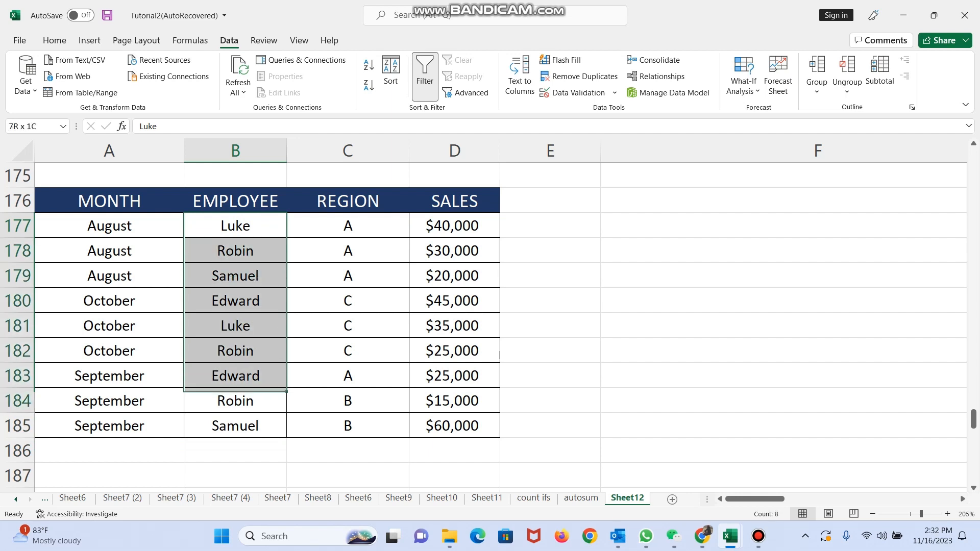
key(shift+Down)
key(shift+Down)
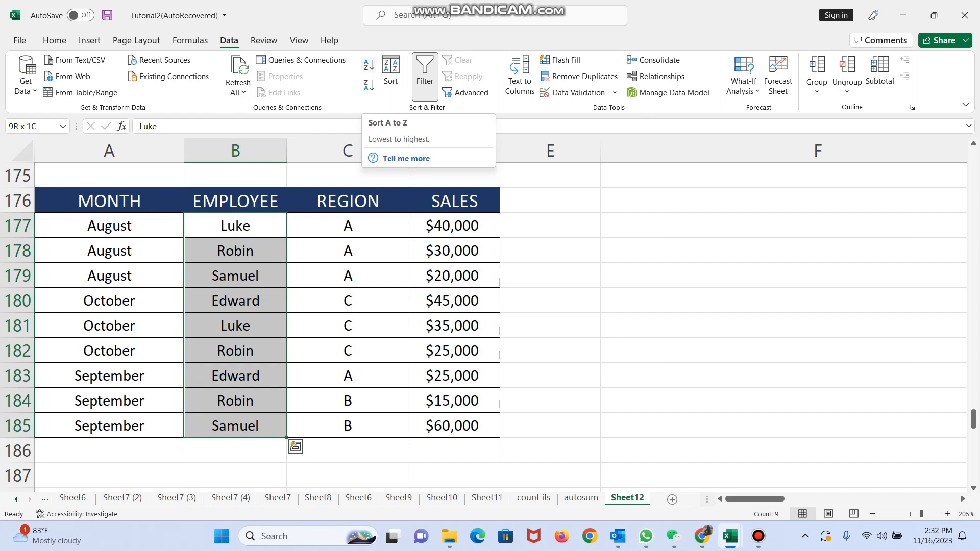
click(368, 65)
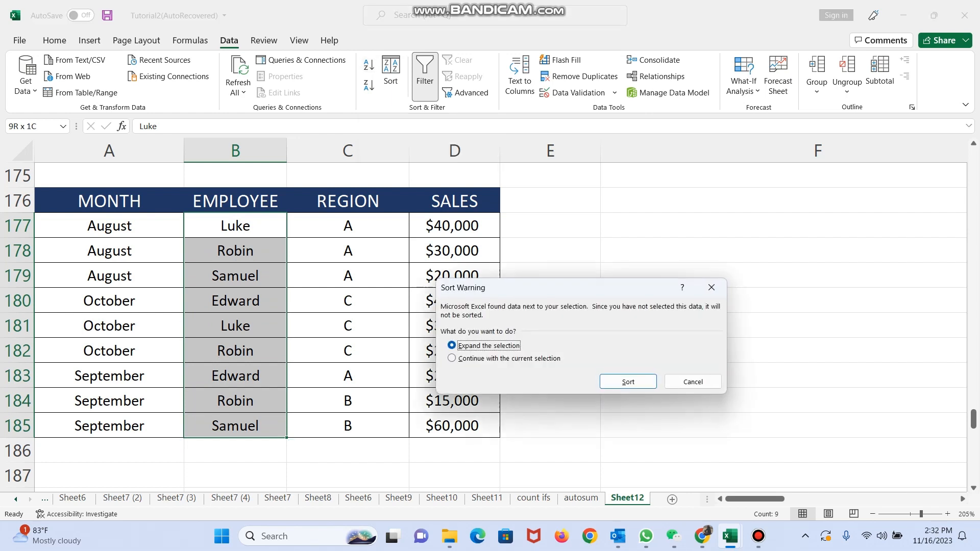
key(Return)
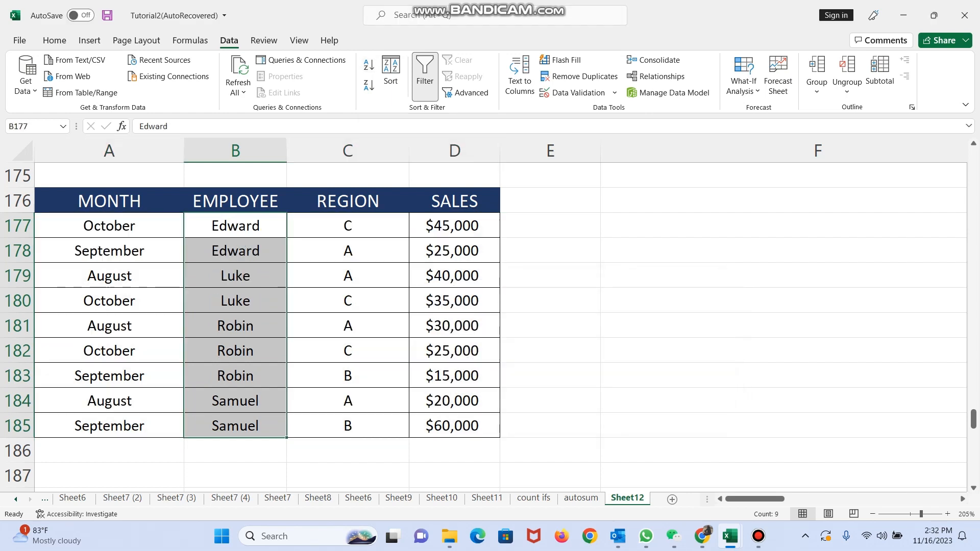
- Add Sum subtotals of SALES at each change in EMPLOYEE for A177:D185, including the row of column labels above
click(235, 225)
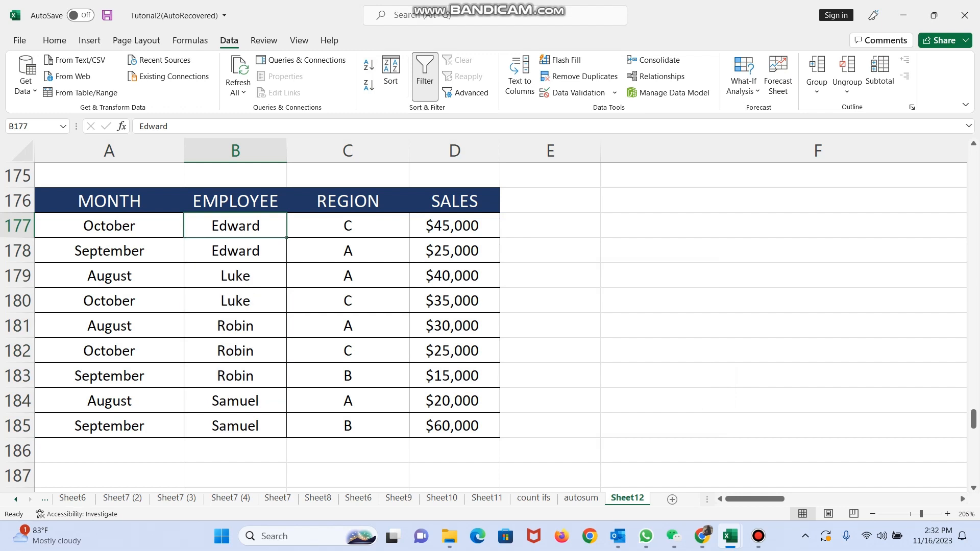
click(110, 226)
drag(109, 225, 485, 426)
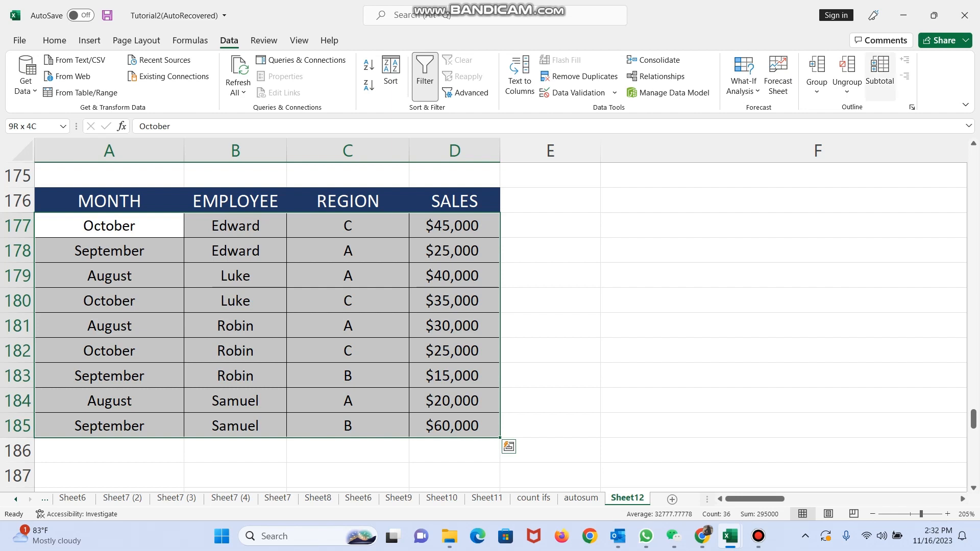
click(424, 75)
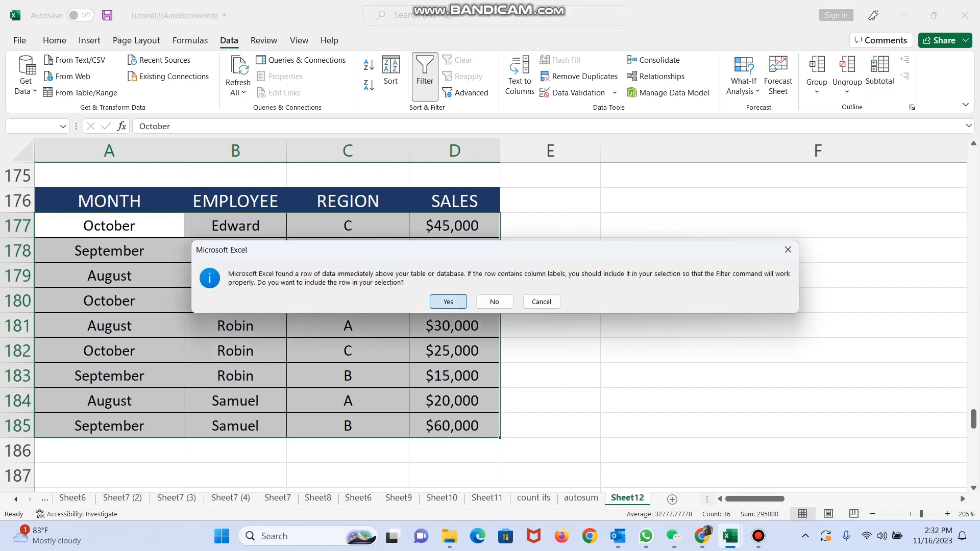
click(448, 302)
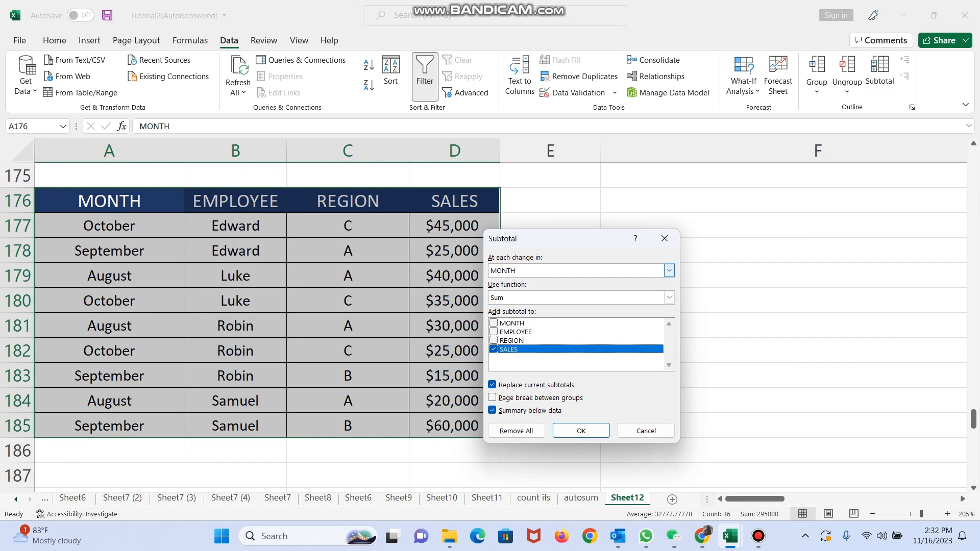
click(669, 270)
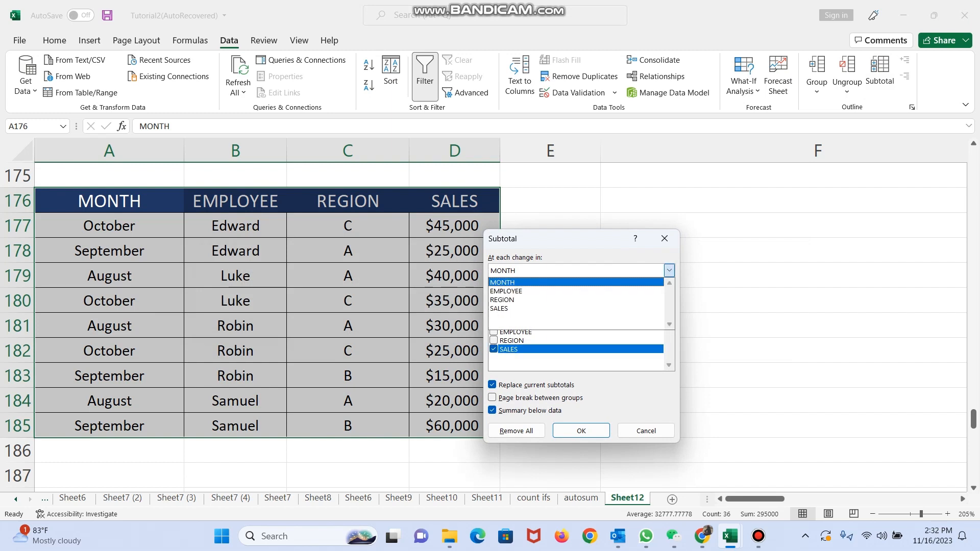
click(576, 291)
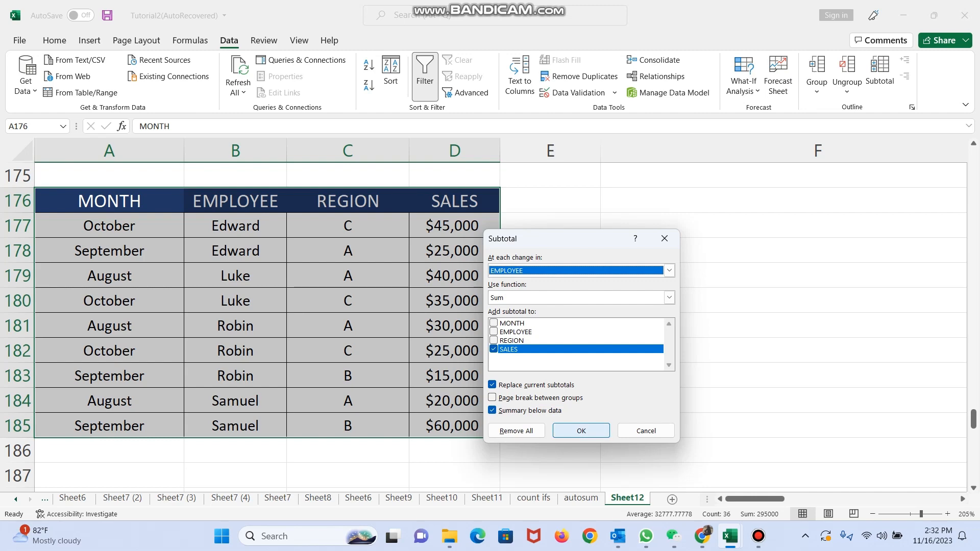
click(581, 430)
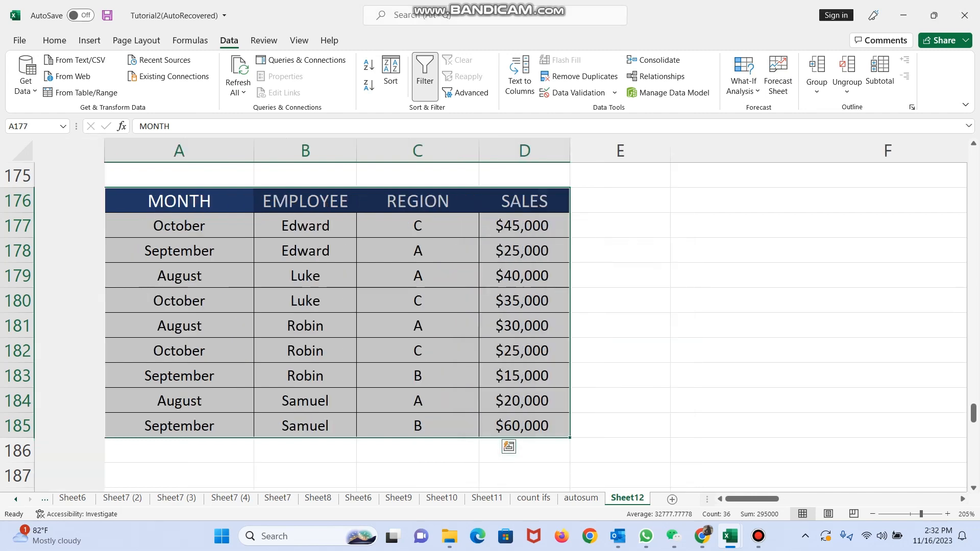
- Examine the first employee's rows and the subtotal row below them, across the columns and down the EMPLOYEE column
click(620, 225)
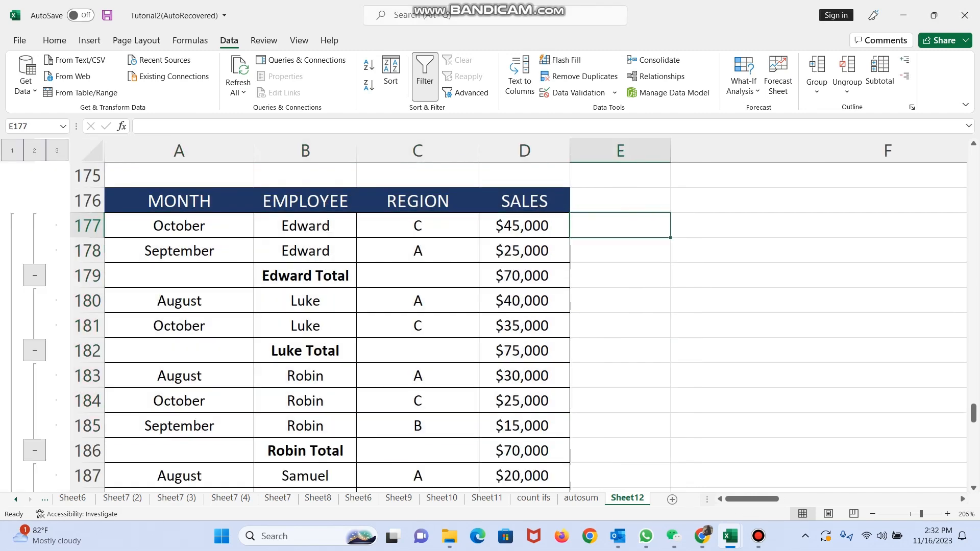
key(Left)
key(Left)
key(Left)
key(Left)
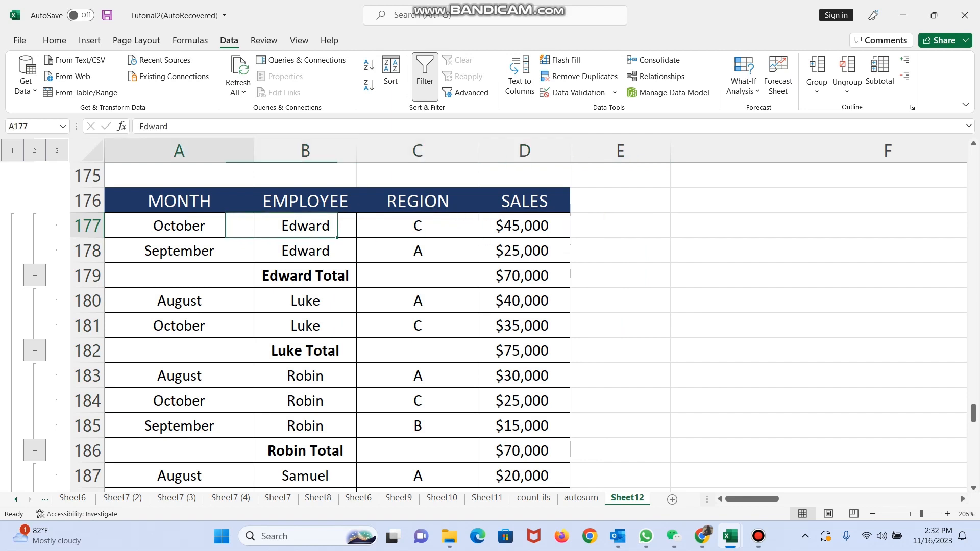
key(Right)
key(Right)
key(Right)
key(Right)
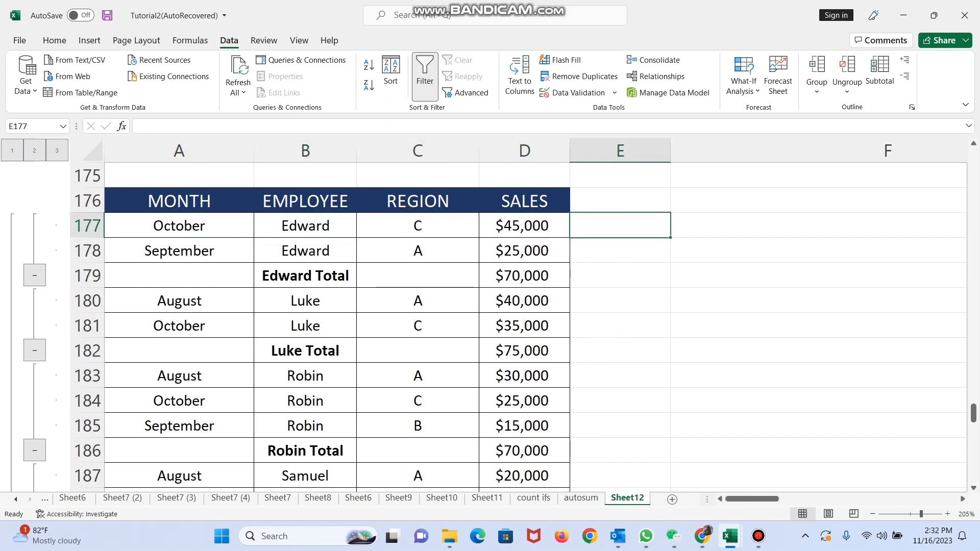
key(Left)
key(Left)
key(Down)
key(Down)
key(Down)
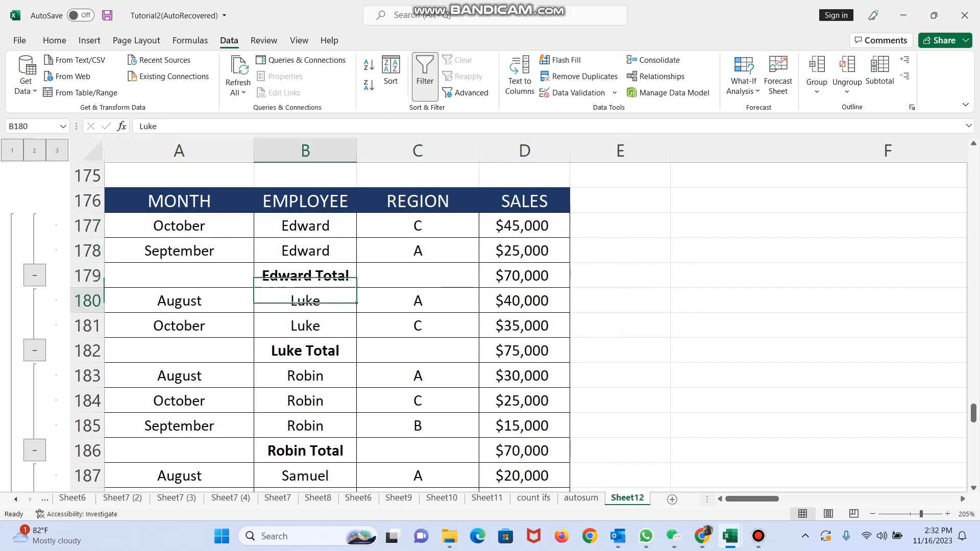
key(Up)
key(Up)
key(Up)
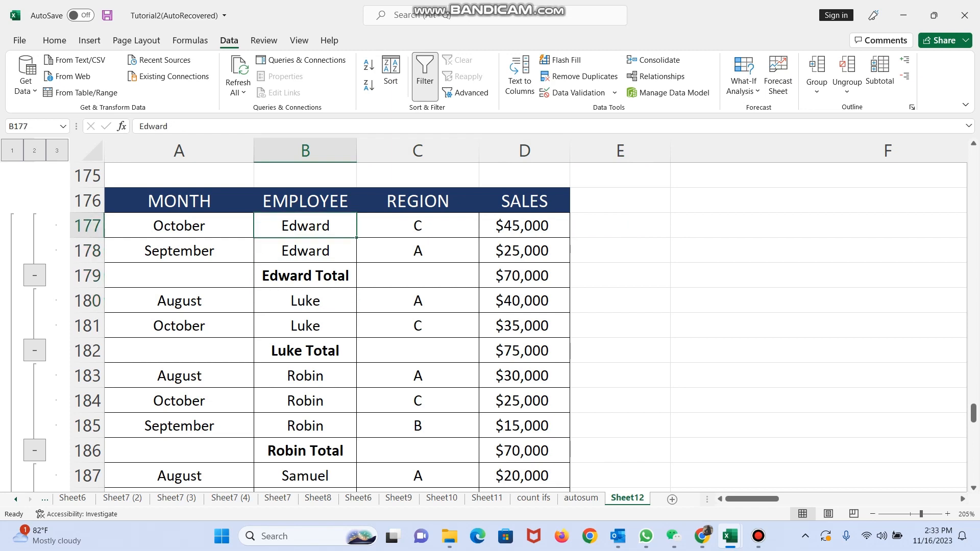
- Check the SALES subtotal formula of each employee, from D179 down to the Grand Total in D190
key(Down)
key(Down)
key(Right)
key(Right)
key(Right)
key(Left)
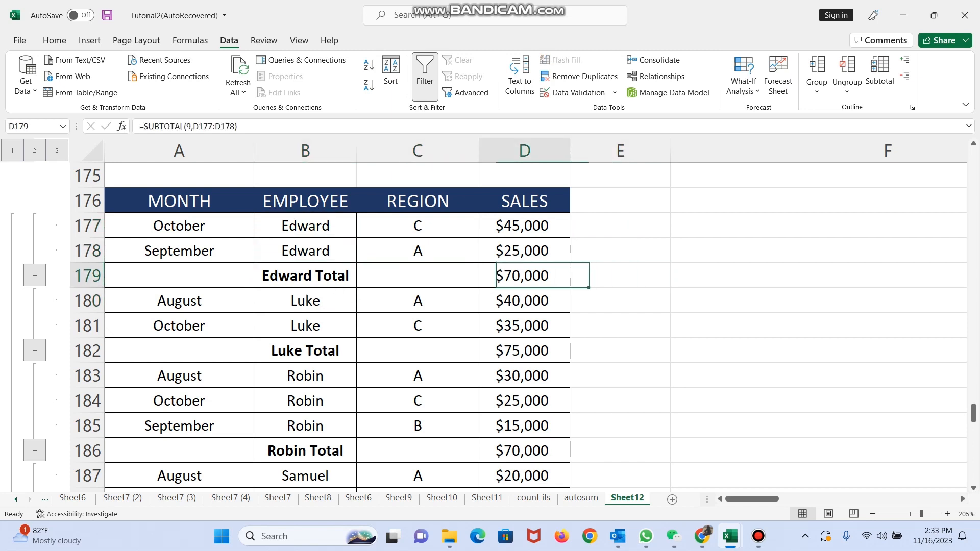
key(Down)
key(Down)
key(Down)
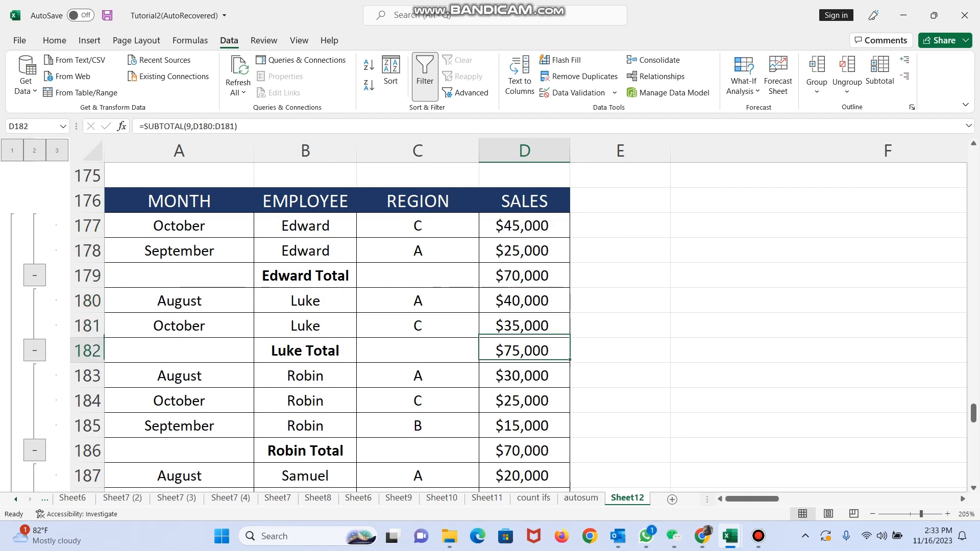
key(Down)
key(Down)
key(Down)
key(Down)
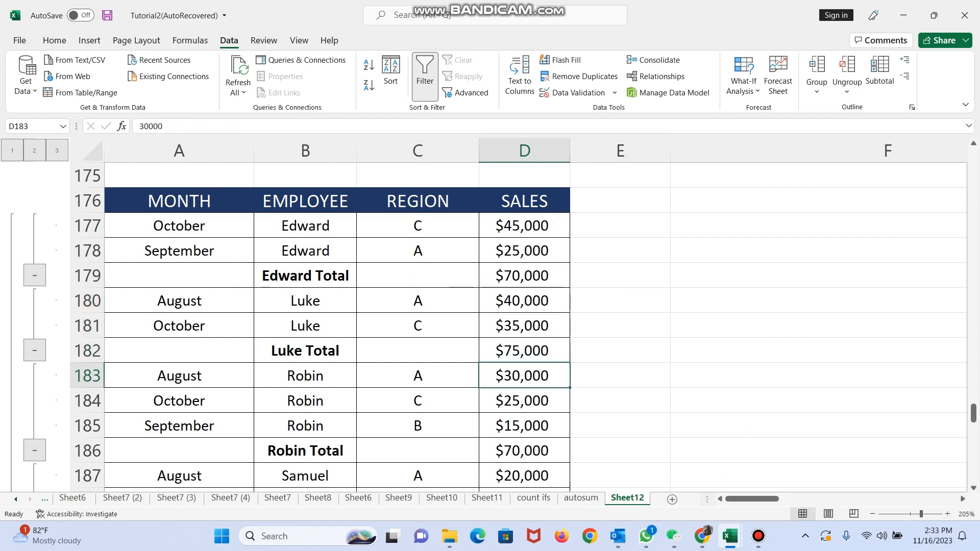
key(Down)
key(Down)
key(Down)
key(Down)
key(Down)
key(Down)
key(Down)
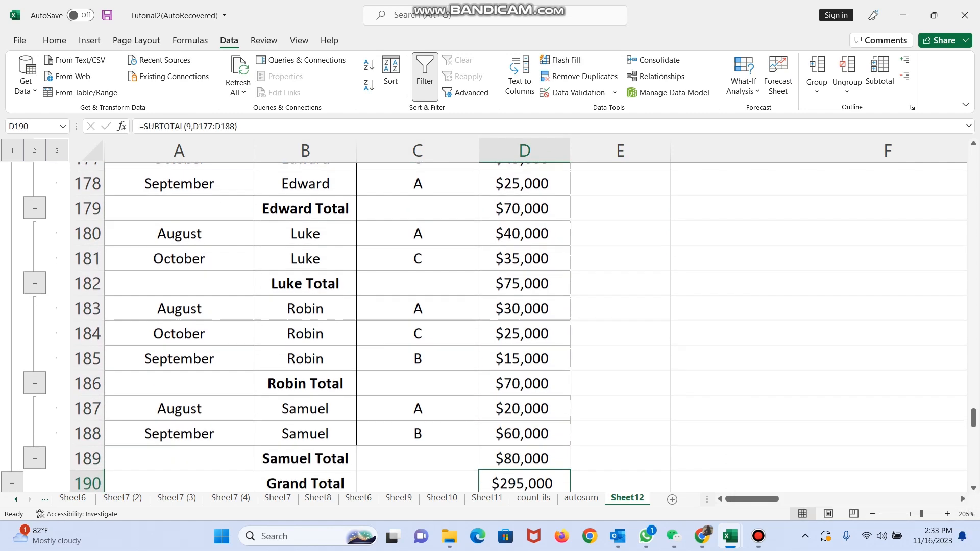
- Inspect the last employee's SALES values and the Grand Total row across its columns
key(Up)
key(Up)
key(Up)
key(Up)
key(Down)
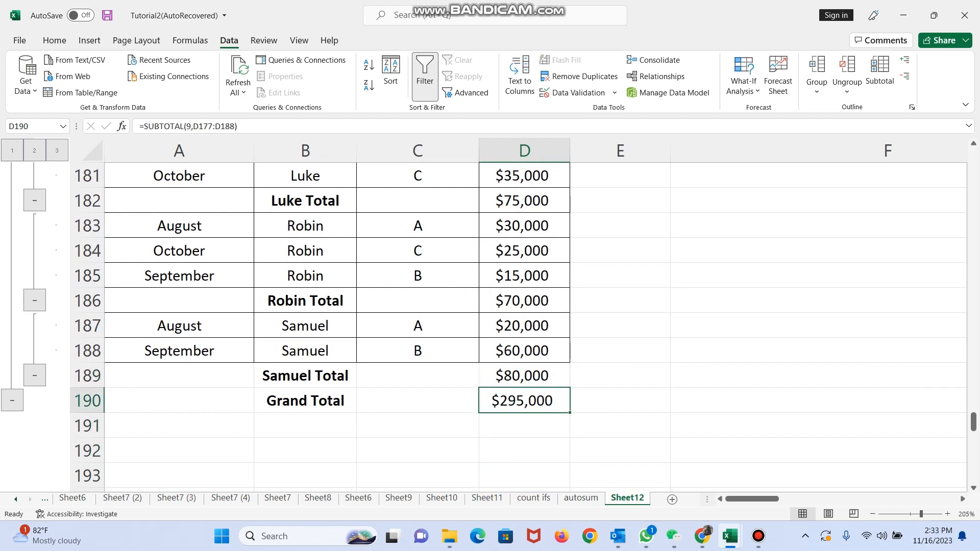
key(Left)
key(Left)
key(Left)
key(Right)
key(Right)
key(Right)
key(Left)
key(Left)
key(Left)
- Look over the subtotalled table along the MONTH column, from the Grand Total row upward and back down to row 188
key(Up)
key(Up)
key(Up)
key(Up)
key(Up)
key(Up)
key(Up)
key(Up)
key(Up)
key(Up)
key(Up)
key(Up)
key(Up)
key(Up)
key(Up)
key(Up)
key(Up)
key(Up)
key(Up)
key(Up)
key(Up)
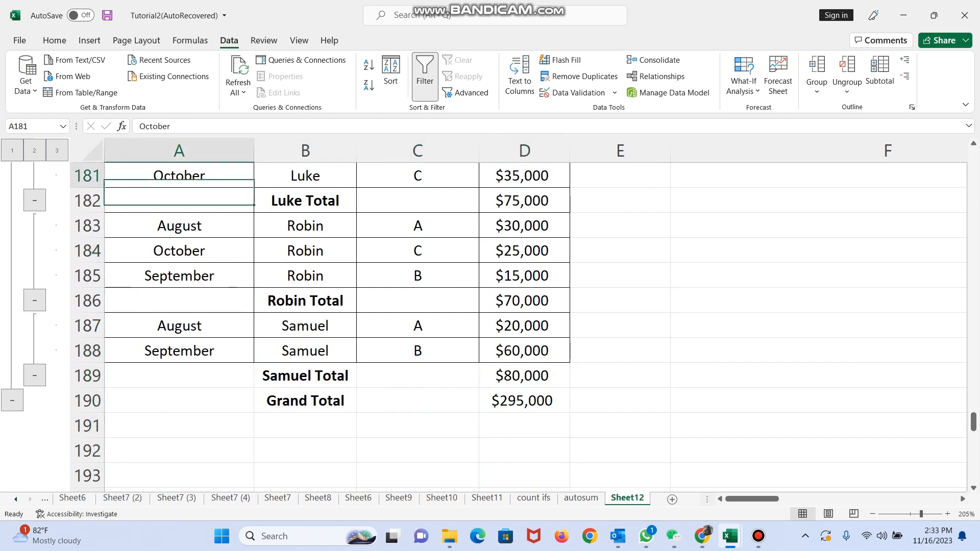
key(Down)
key(Down)
key(Down)
key(Down)
key(Down)
key(Down)
key(Down)
key(Down)
key(Down)
key(Down)
key(Down)
key(Down)
key(Down)
key(Down)
key(Down)
key(Down)
key(Down)
key(Down)
key(Down)
key(Down)
key(Down)
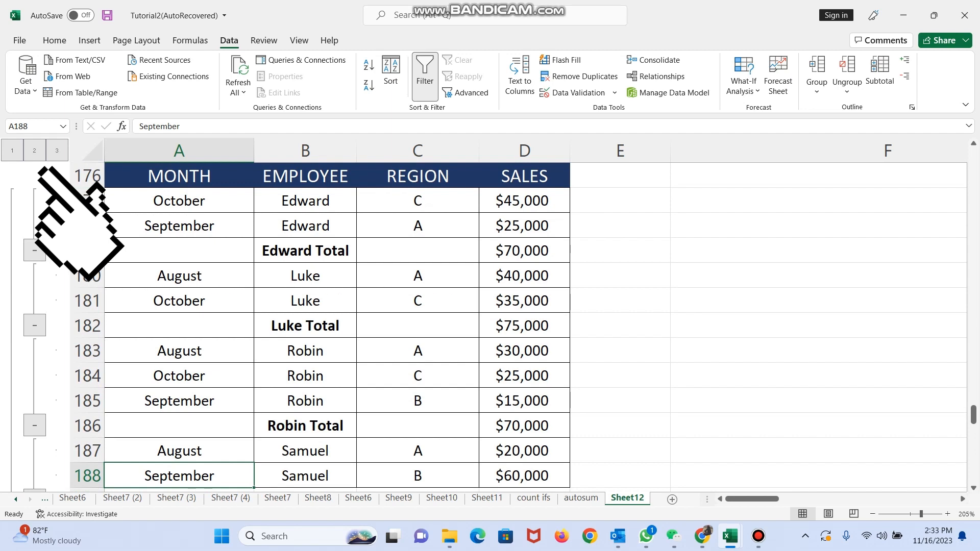
- Collapse the outline to the employee totals, reduce it to the Grand Total only, and return to the employee totals level
click(34, 151)
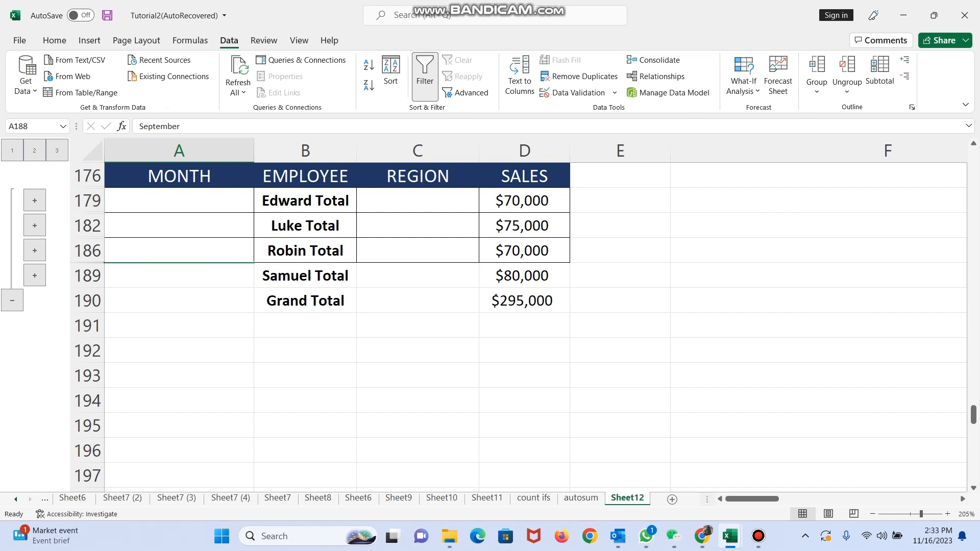
click(12, 151)
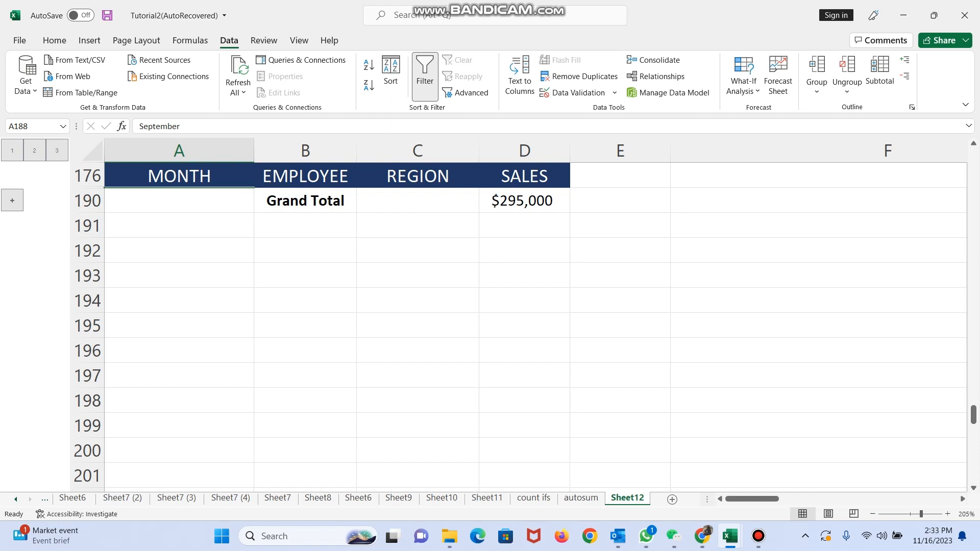
click(34, 151)
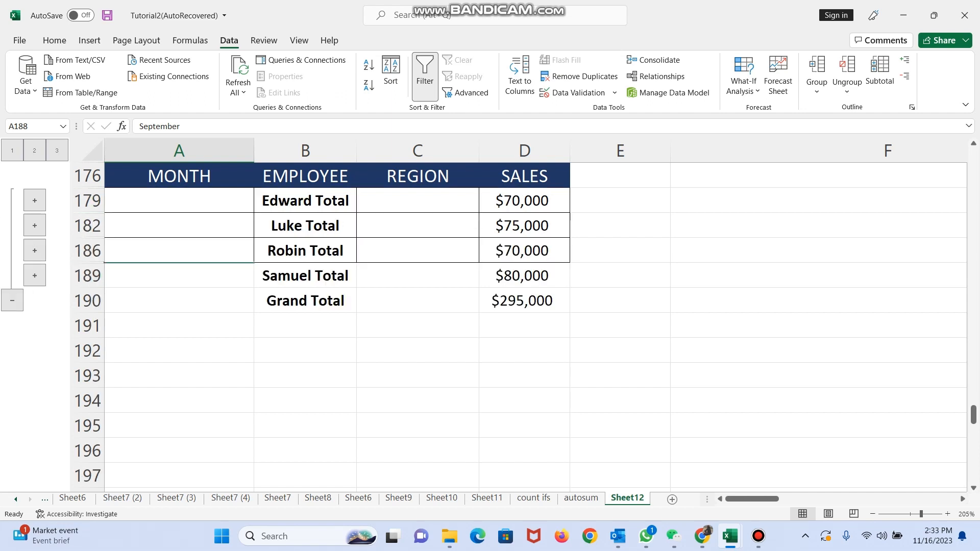
- Expand the four employee groups one by one, from the first employee to the last, to show their detail rows
click(34, 200)
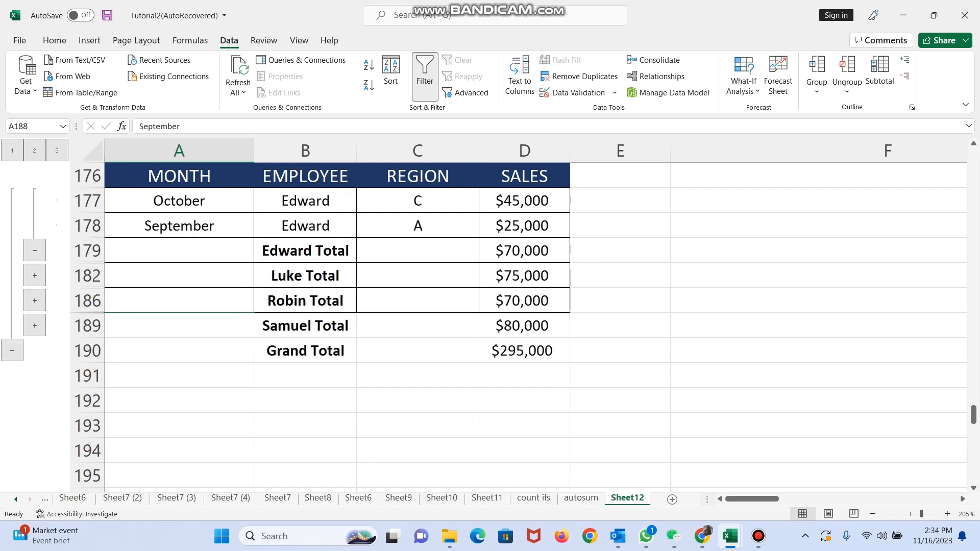
click(35, 276)
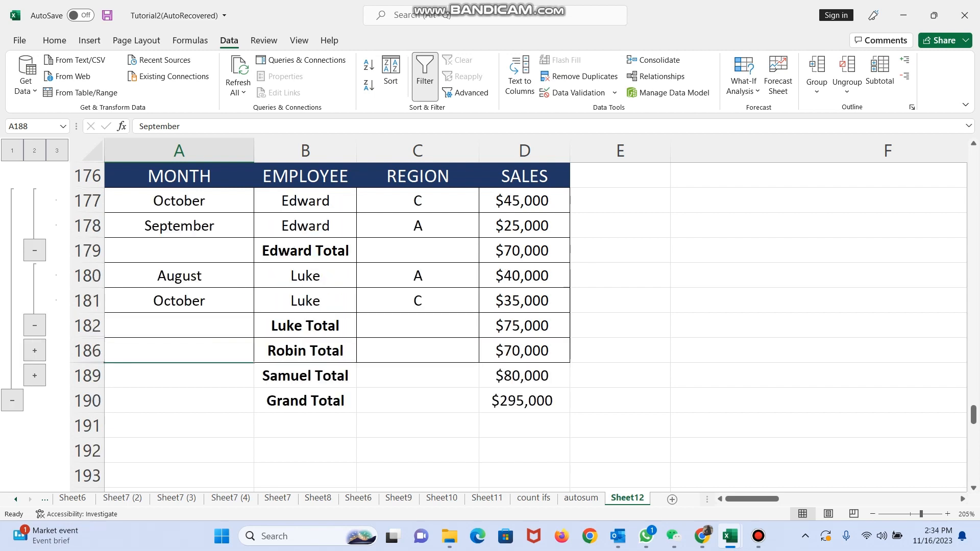
click(34, 350)
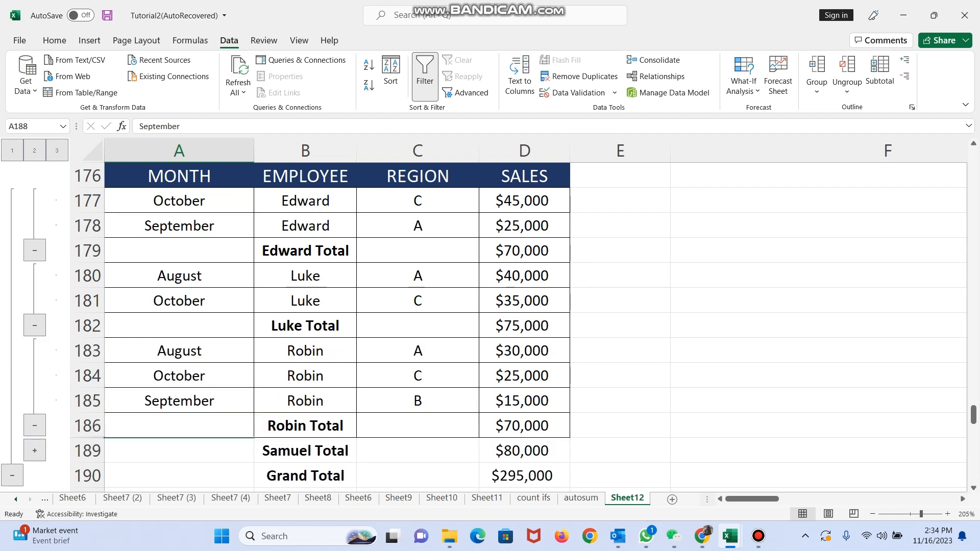
click(35, 450)
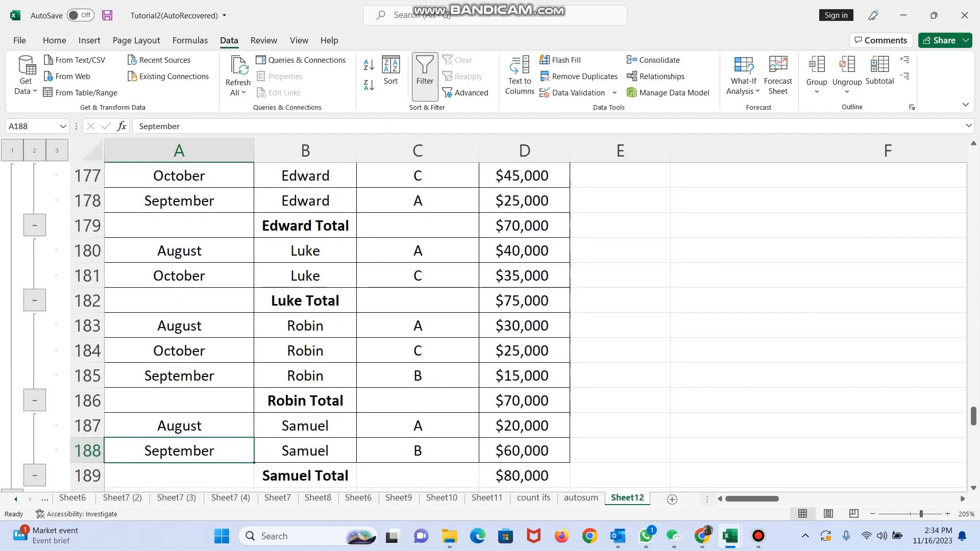
- Look over the REGION column from row 183 up past the header row and back down to row 177
click(418, 326)
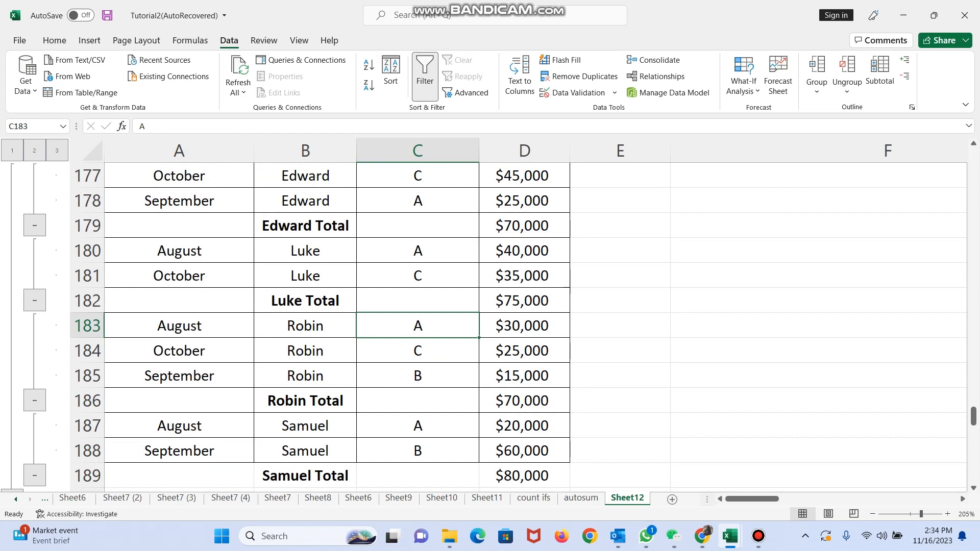
click(417, 300)
key(Up)
key(Up)
key(Up)
key(Up)
key(Up)
key(Up)
key(Up)
key(Up)
key(Down)
key(Down)
key(Down)
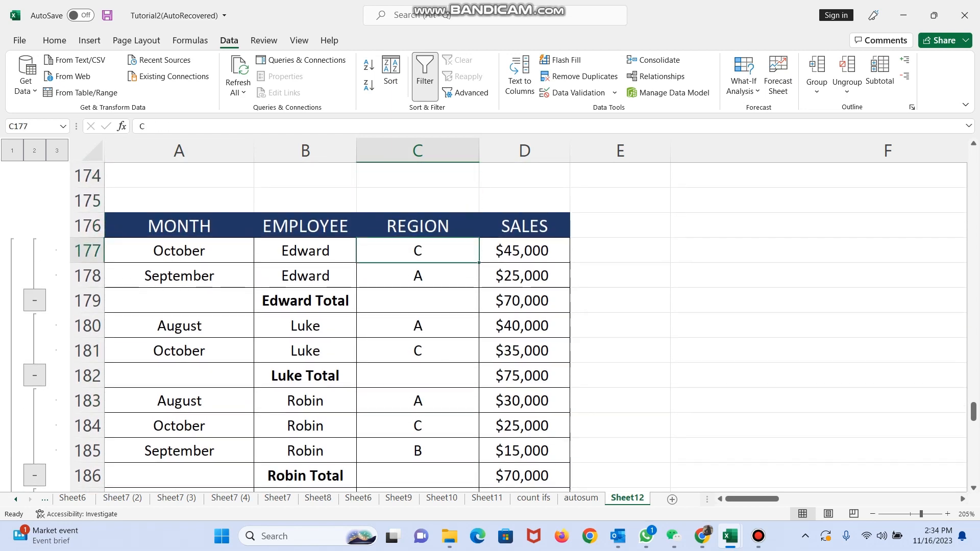
- Select the subtotalled data from A177 to D190 and remove all its subtotals
key(Left)
key(Left)
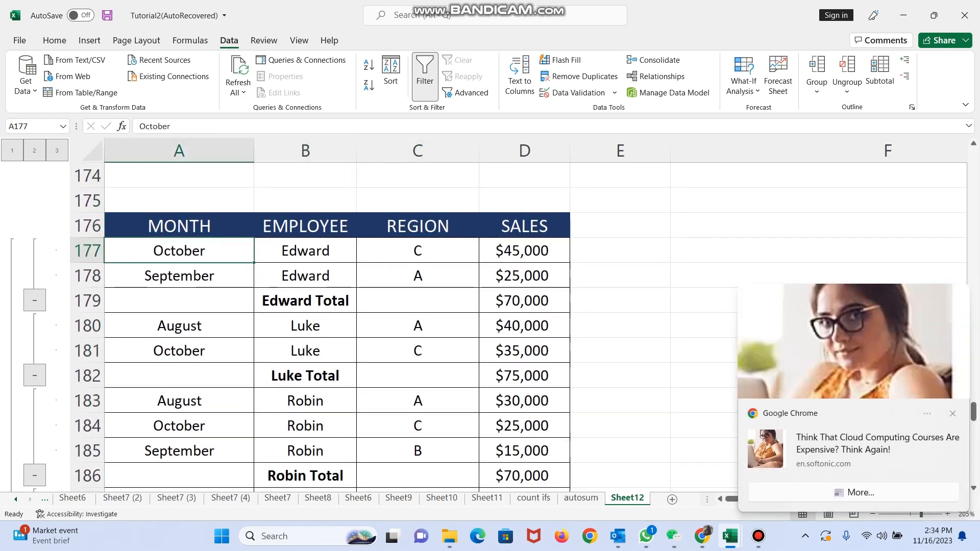
key(shift+Right)
key(shift+Right)
key(shift+Right)
key(shift+Down)
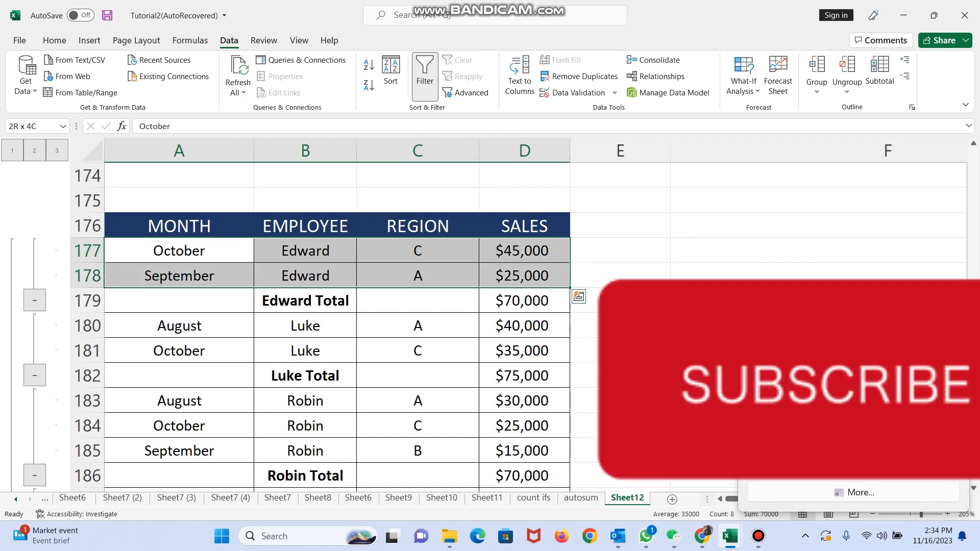
key(shift+Down)
key(shift+Down)
key(shift+Down)
key(shift+Down)
key(shift+Down)
key(shift+Down)
key(shift+Down)
key(shift+Down)
key(shift+Down)
key(shift+Down)
key(shift+Down)
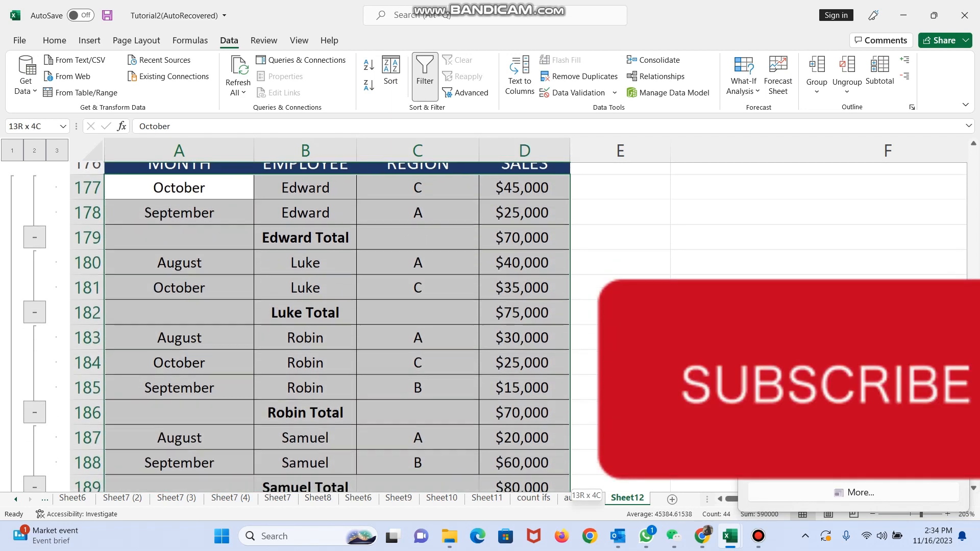
key(shift+Down)
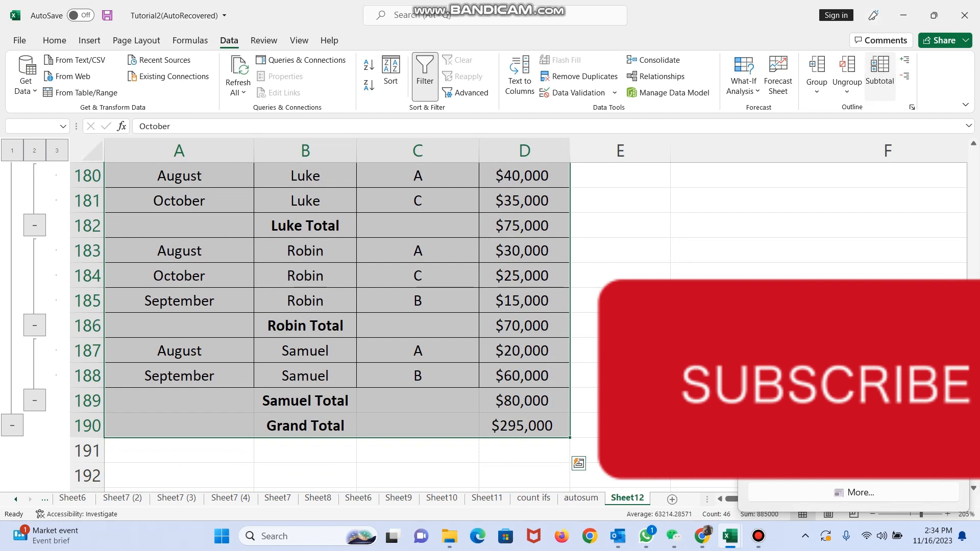
click(425, 71)
key(Return)
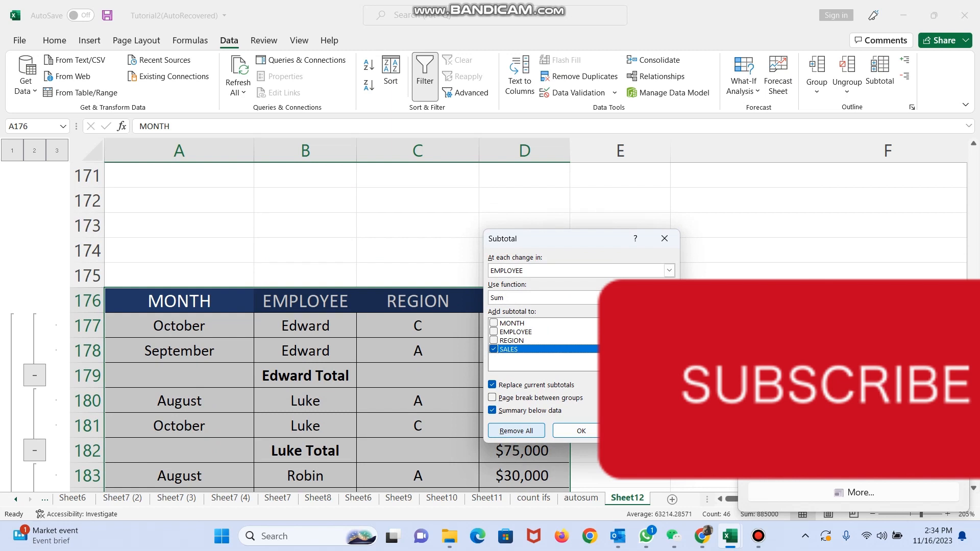
click(516, 431)
- Examine the plain table along the MONTH column, from row 177 down past the last record and back up
click(550, 275)
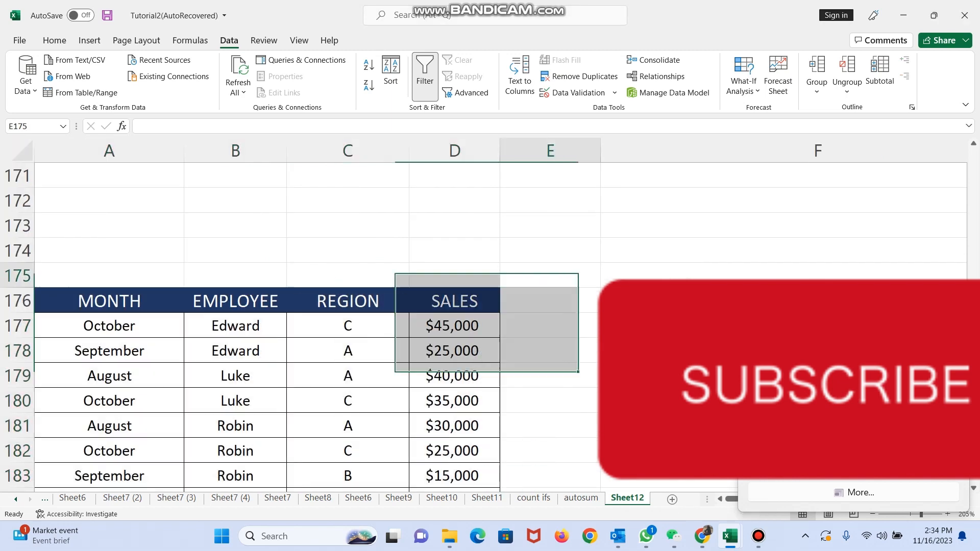
key(Left)
key(Left)
key(Left)
key(Left)
key(Down)
key(Down)
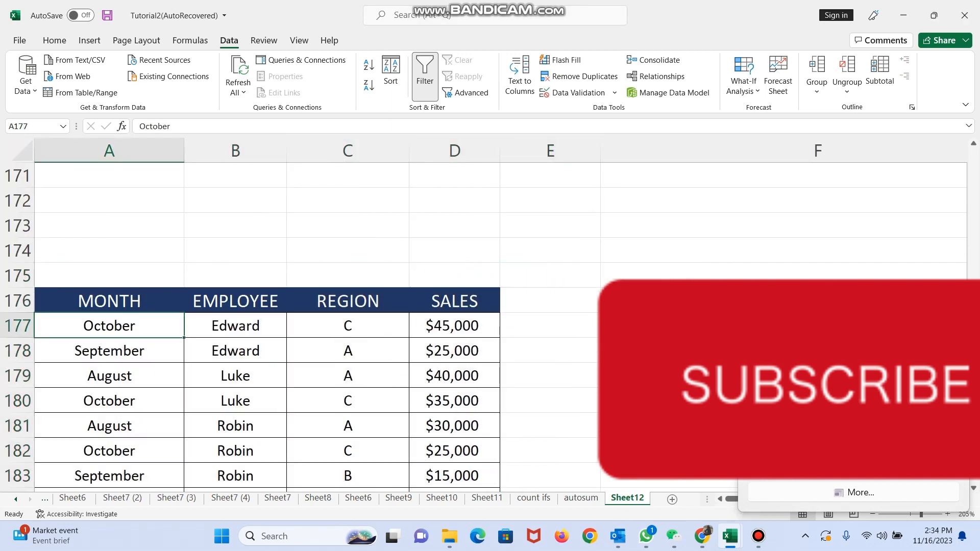
key(Down)
key(Down)
key(Down)
key(Down)
key(Down)
key(Down)
key(Down)
key(Down)
key(Down)
key(Down)
key(Up)
key(Up)
key(Up)
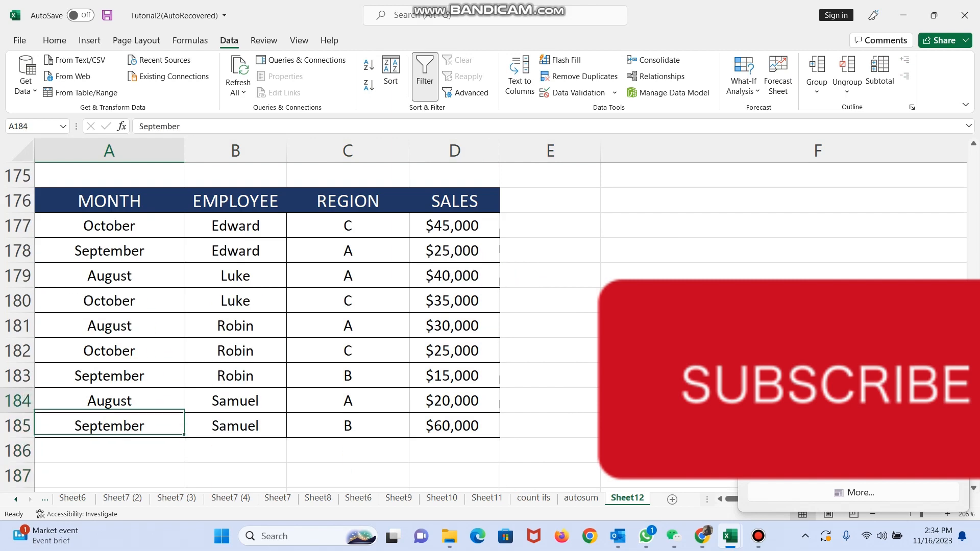